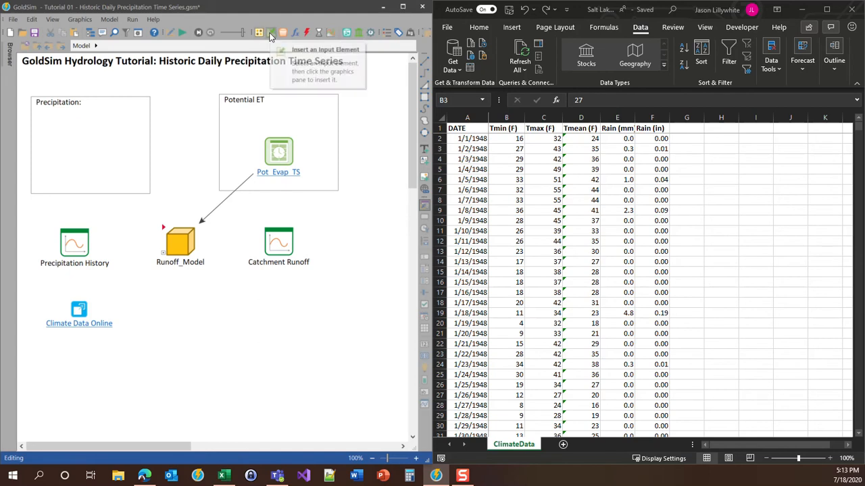
- Insert a Time Series element inside the Precipitation box and name it Precipitation_TS
left_click(270, 32)
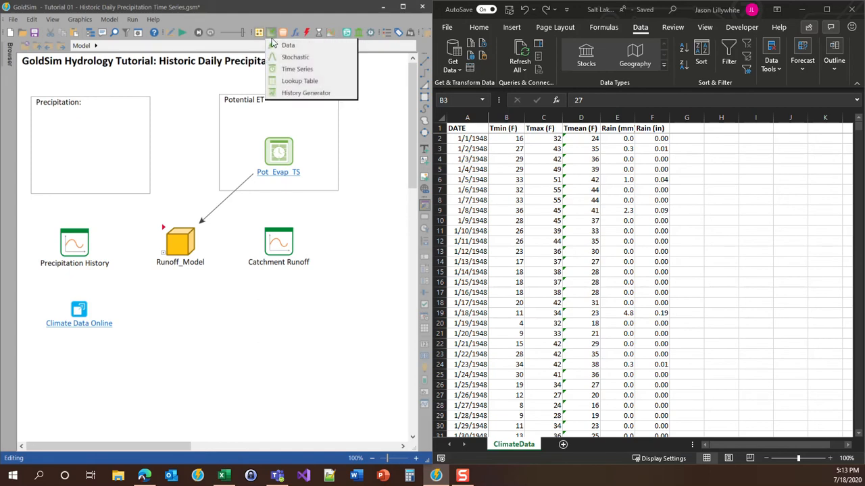
left_click(320, 71)
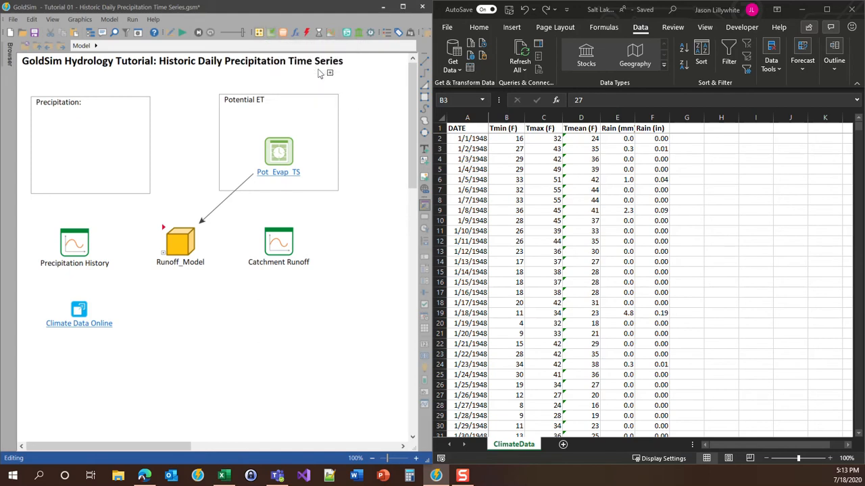
left_click(73, 147)
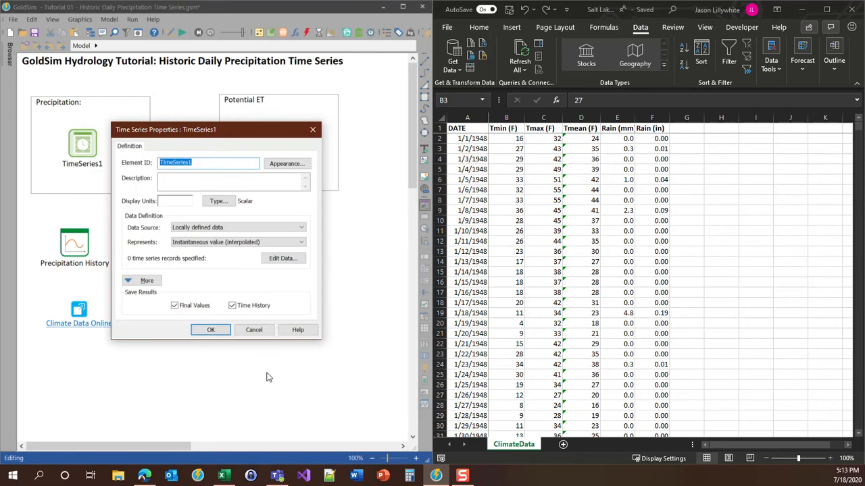
type("Precipitation_TS")
- Give the time series the description "description..." and set its display units to mm/day
left_click(175, 180)
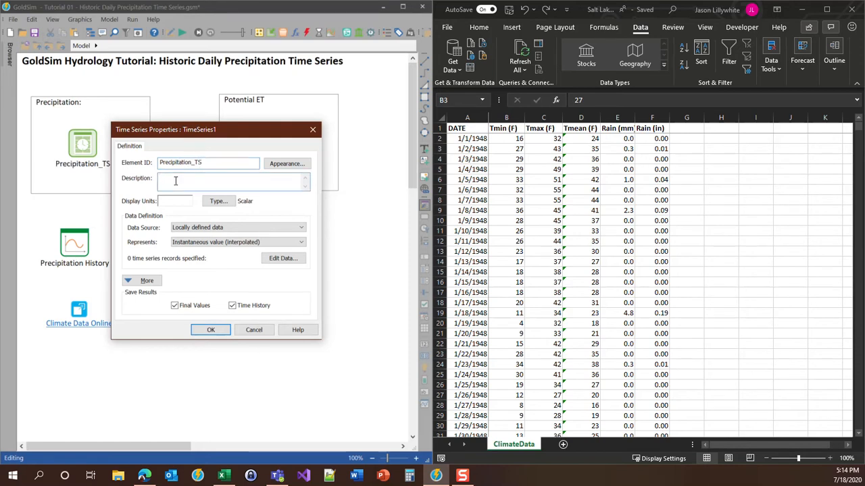
type("description")
type("...")
type("mm/")
type("day")
left_click_drag(238, 128, 238, 129)
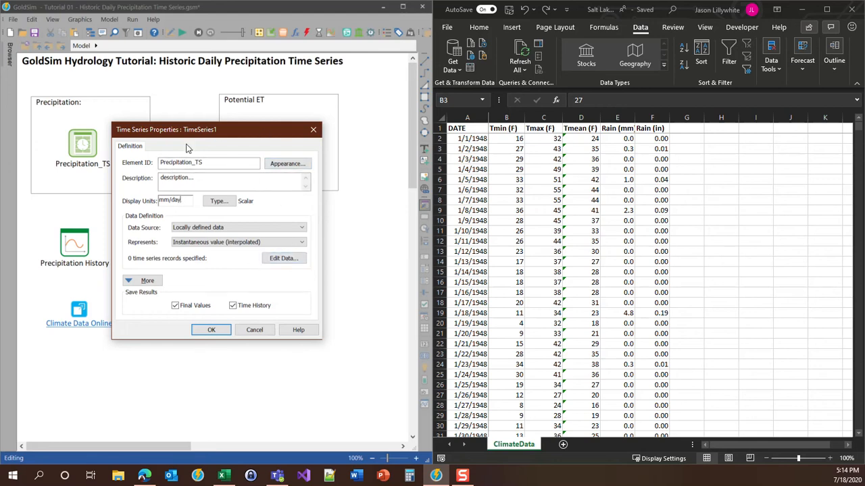
- Copy all dates below the DATE header from Excel's ClimateData sheet into the Time column of the GoldSim time series data
left_click(283, 259)
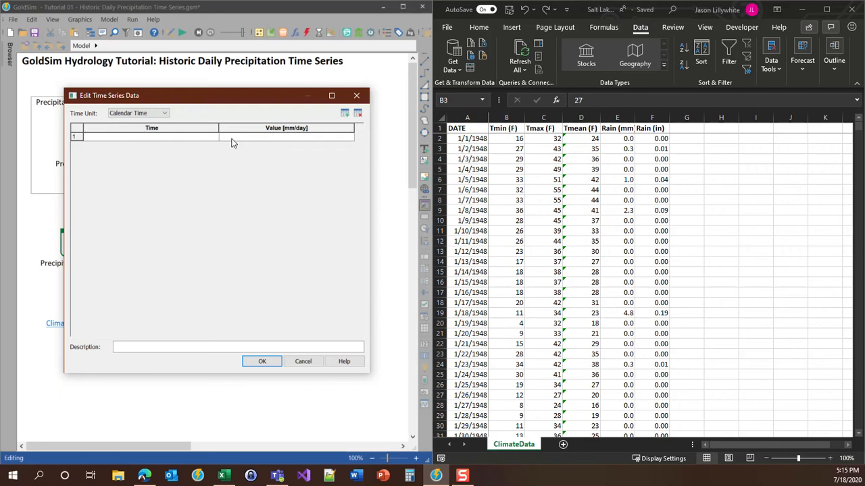
key("alt+Tab")
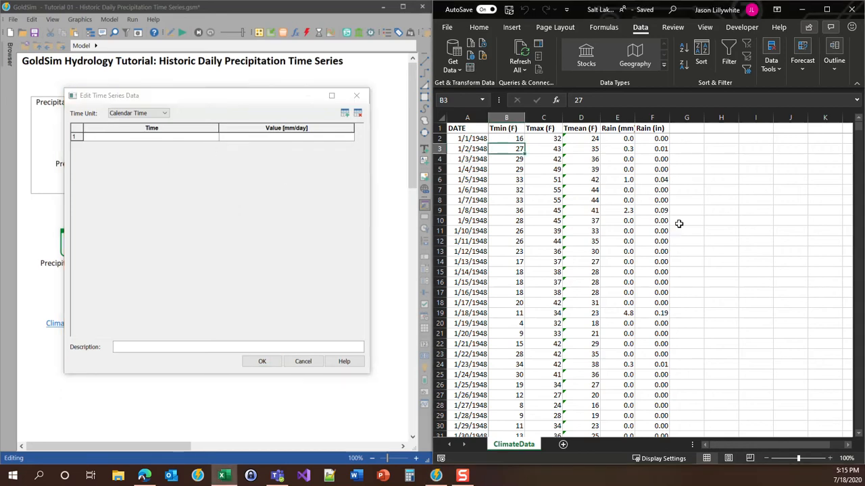
left_click(467, 140)
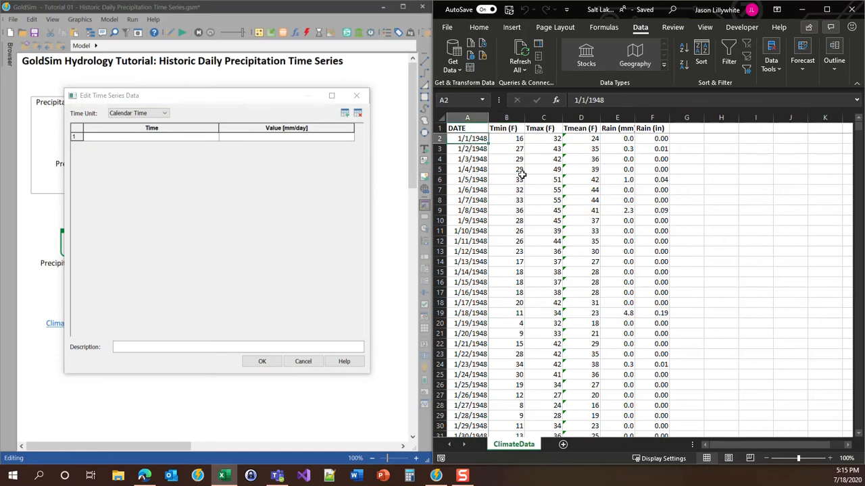
key("ctrl+shift+Down")
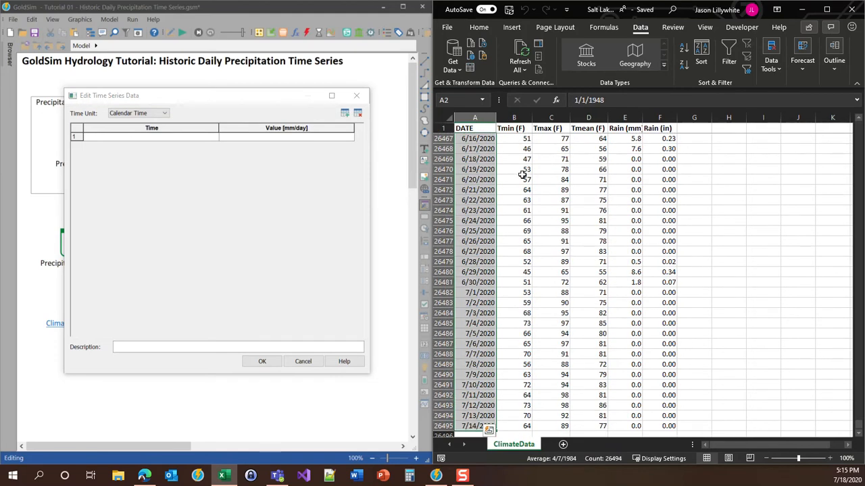
key("ctrl+c")
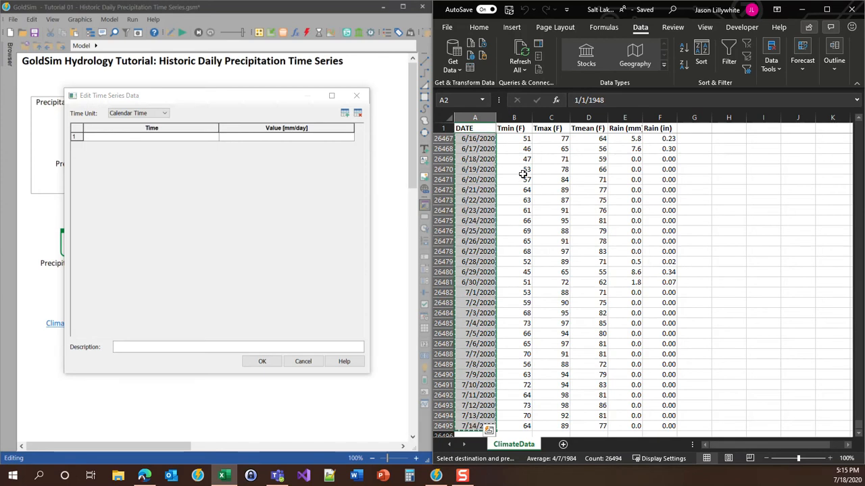
left_click(116, 147)
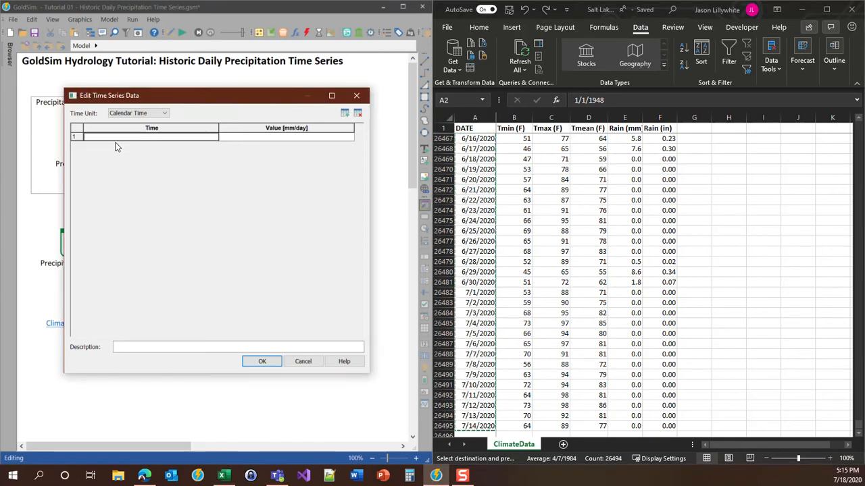
key("ctrl+v")
- Copy all Rain (mm) values from the Excel sheet into the Value column starting at 1/1/1948, and accept the time series data
left_click(617, 138)
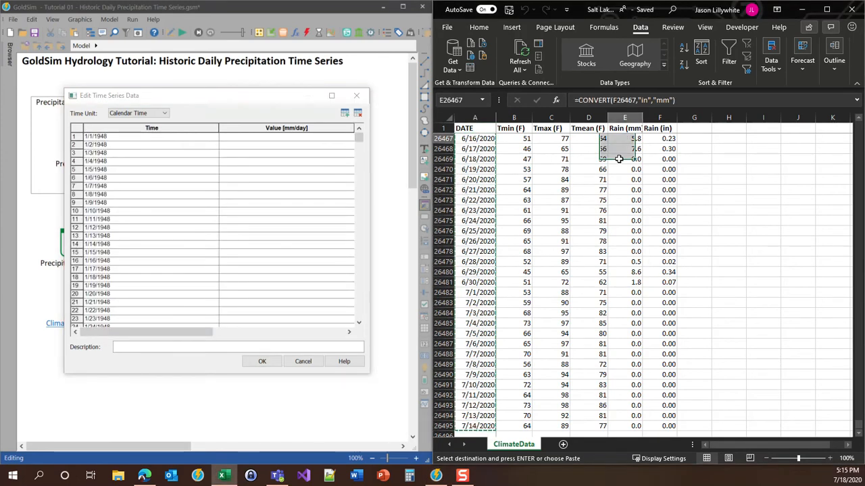
left_click(619, 425)
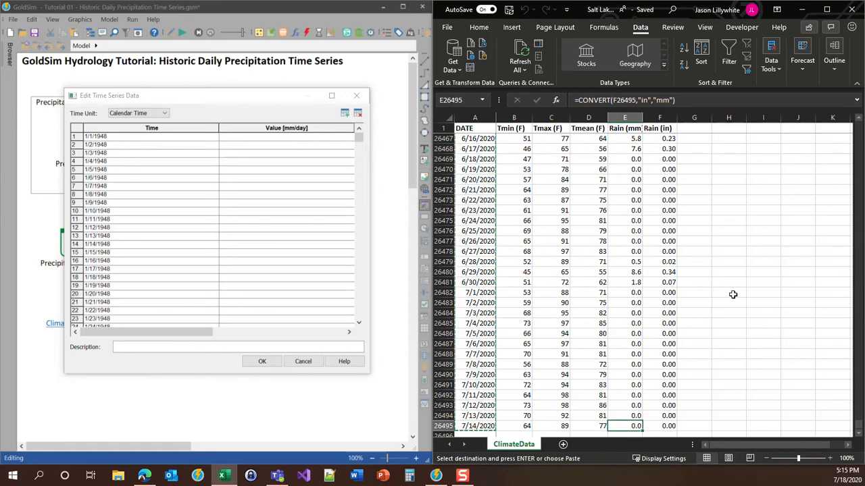
key("ctrl+shift+Up")
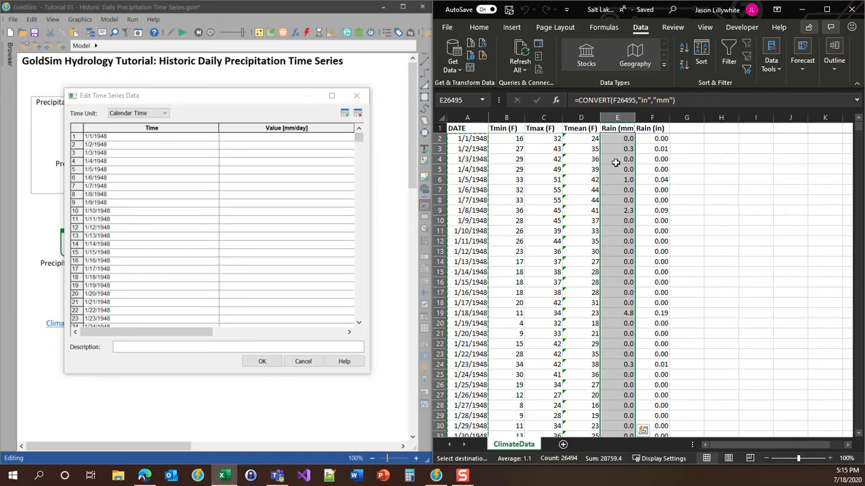
left_click(257, 140)
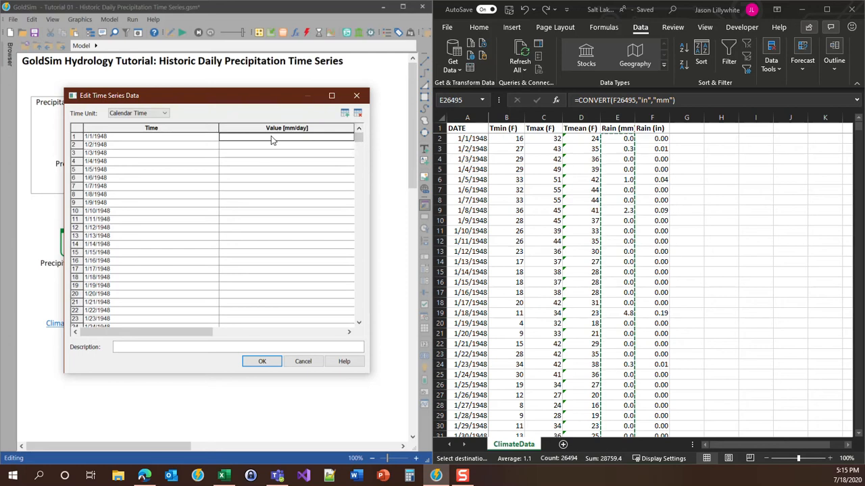
left_click(243, 138)
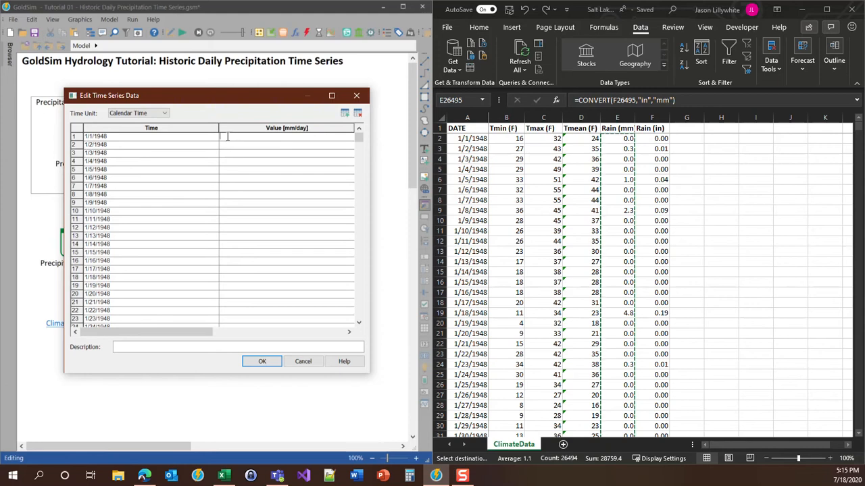
left_click(225, 144)
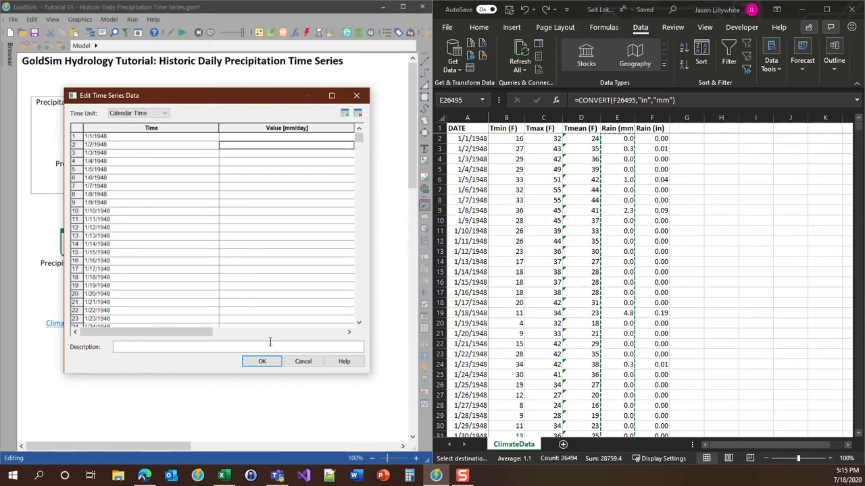
left_click(234, 137)
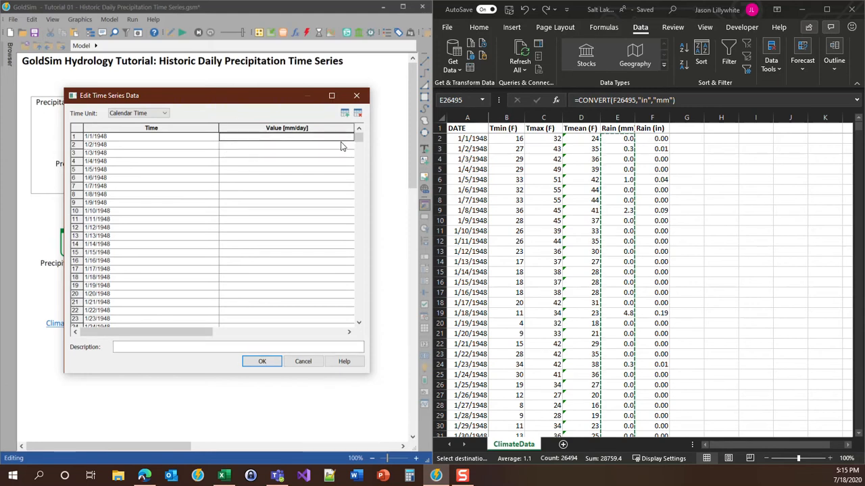
key("ctrl+v")
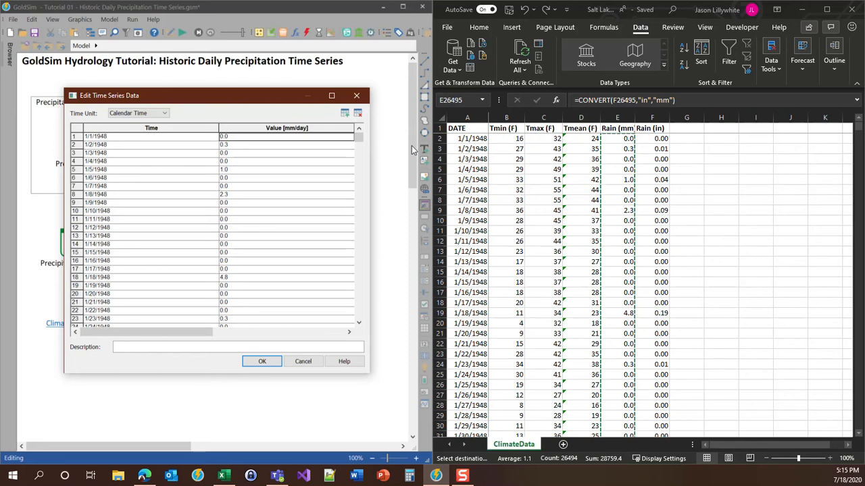
left_click_drag(358, 140, 358, 315)
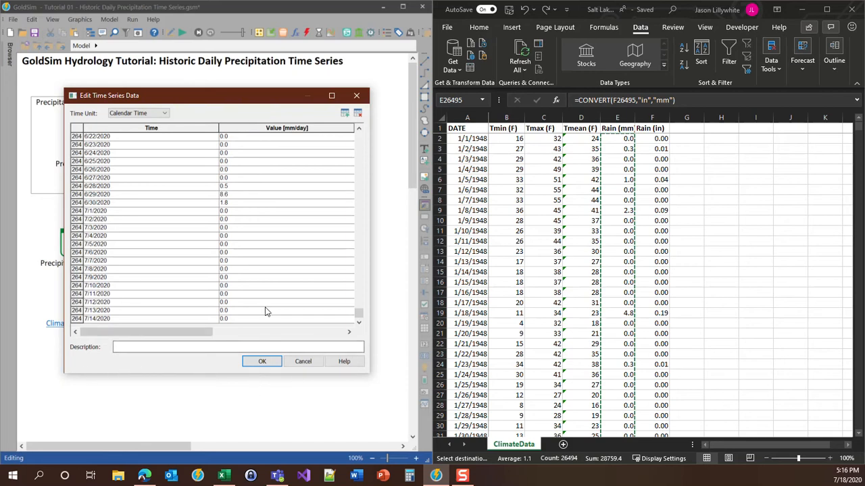
left_click(263, 363)
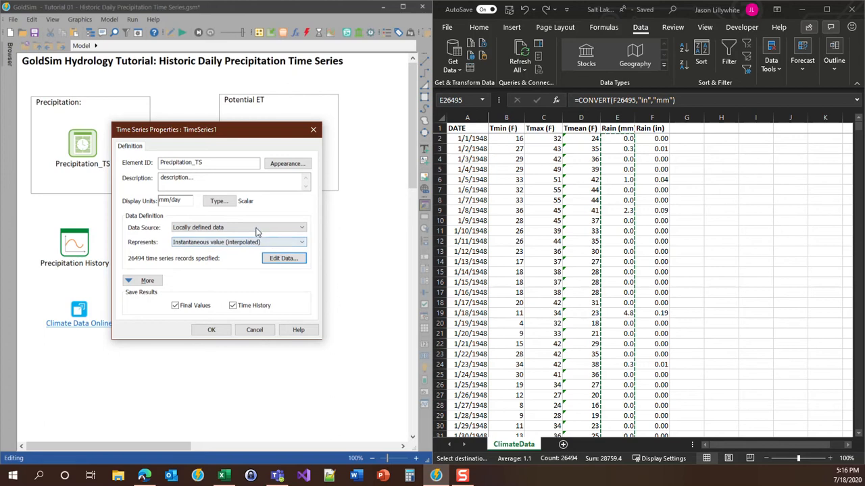
- Review the stored precipitation records, and accept the Precipitation_TS element's properties
left_click(281, 260)
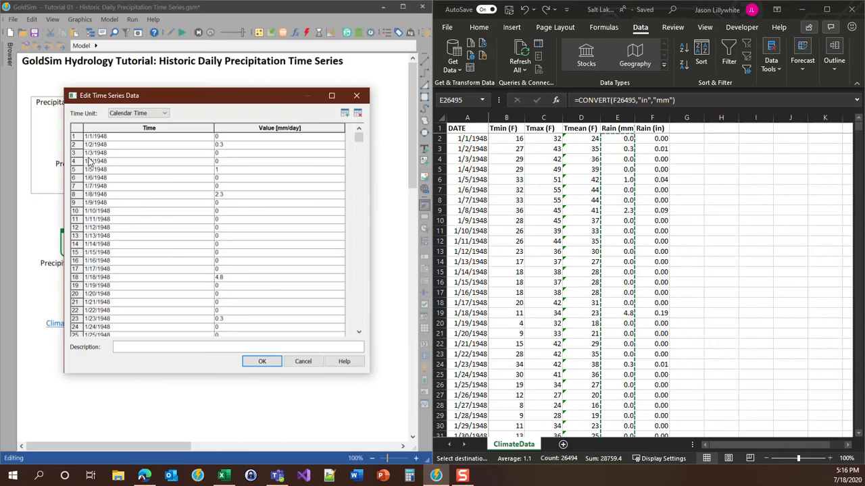
left_click_drag(352, 141, 341, 308)
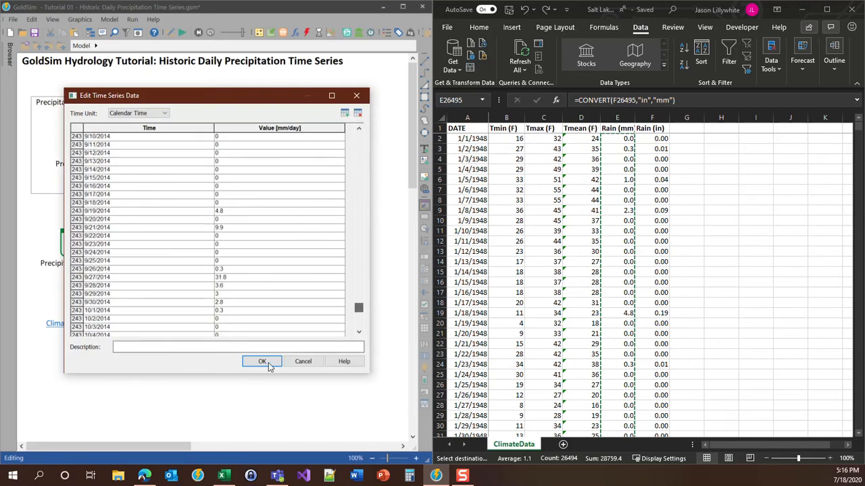
left_click(256, 365)
left_click(215, 331)
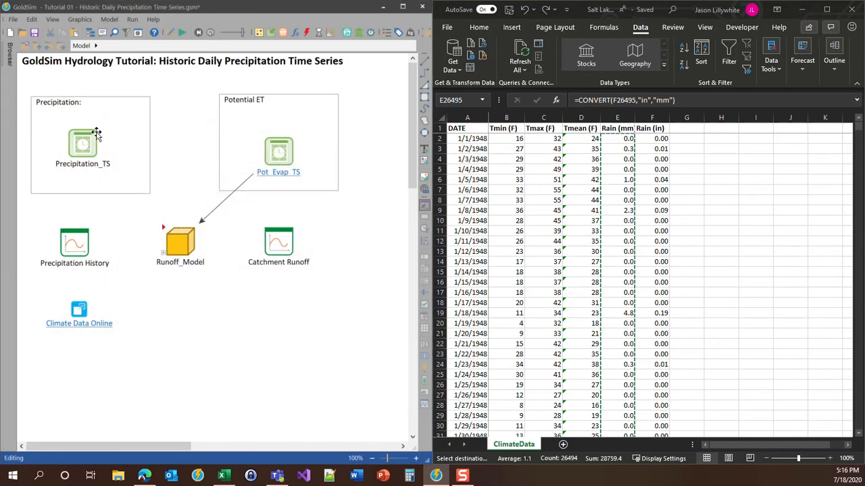
- Update the model's expressions and bend the influence arrow from Precipitation_TS to Runoff_Model into a curve
left_click(211, 264)
left_click(108, 19)
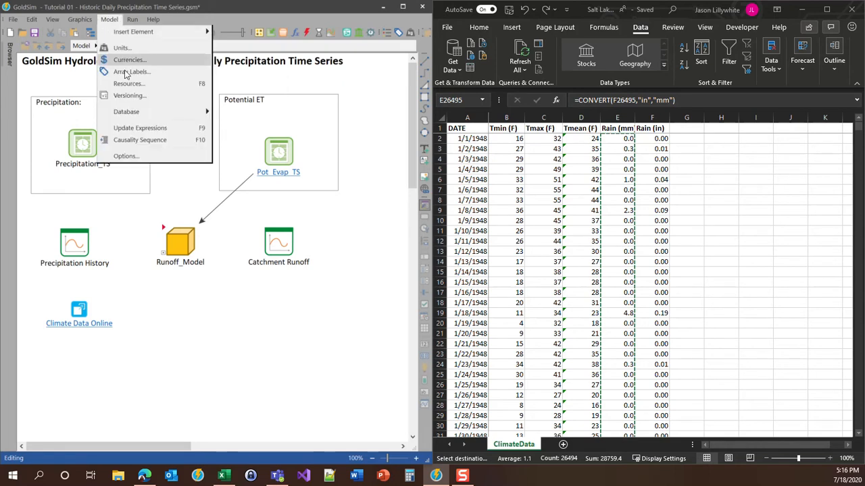
left_click(177, 128)
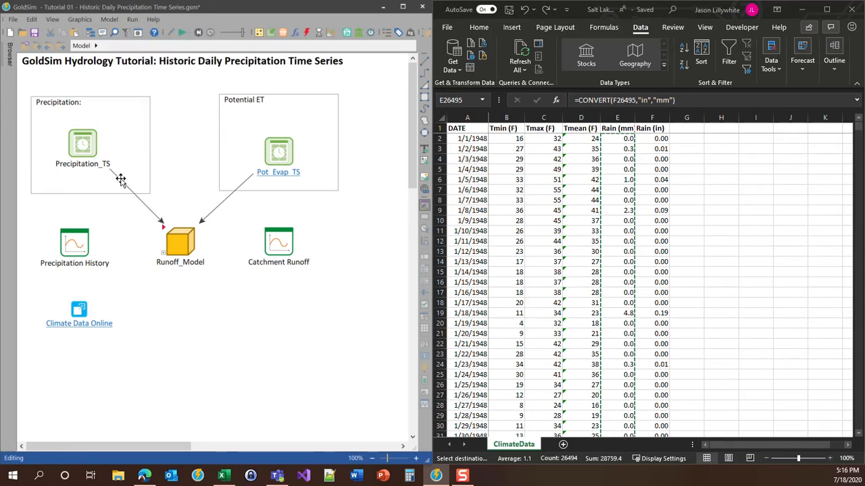
left_click_drag(131, 193, 144, 178)
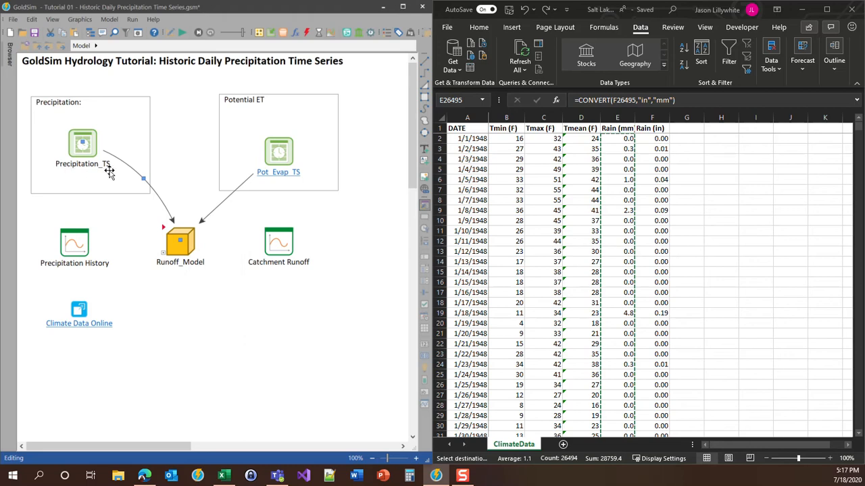
left_click(147, 352)
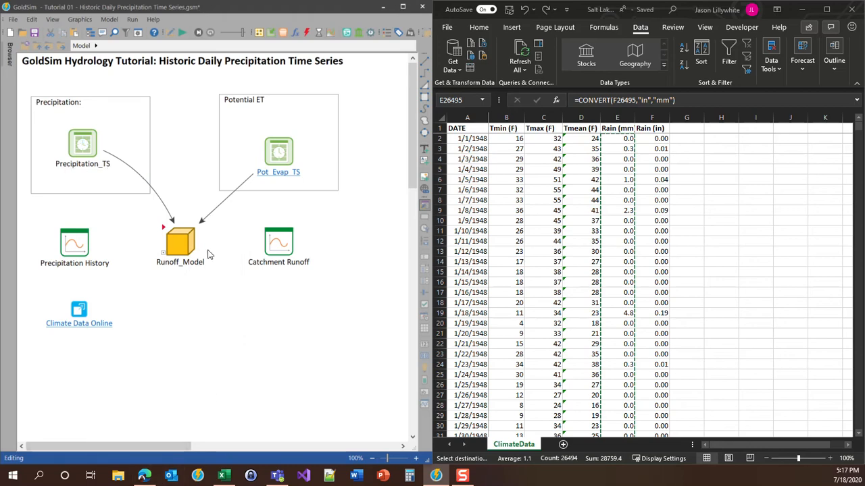
- Check the start time, end time and basic time step in the simulation settings
left_click(139, 34)
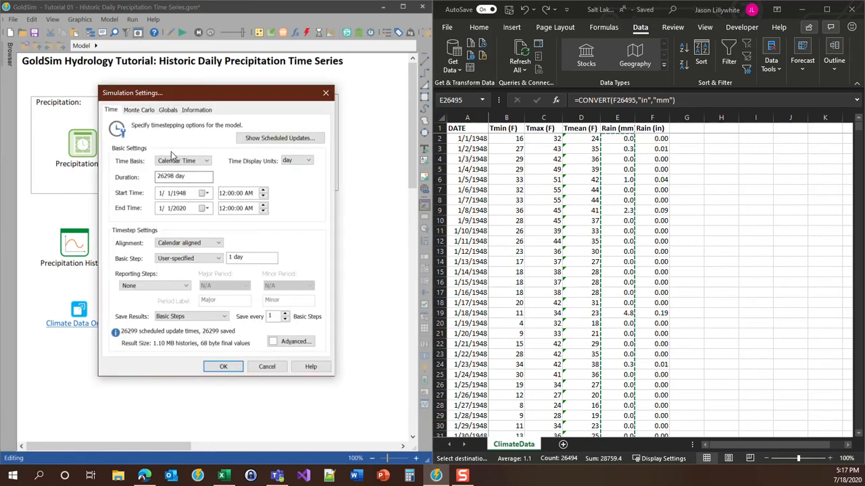
left_click(179, 194)
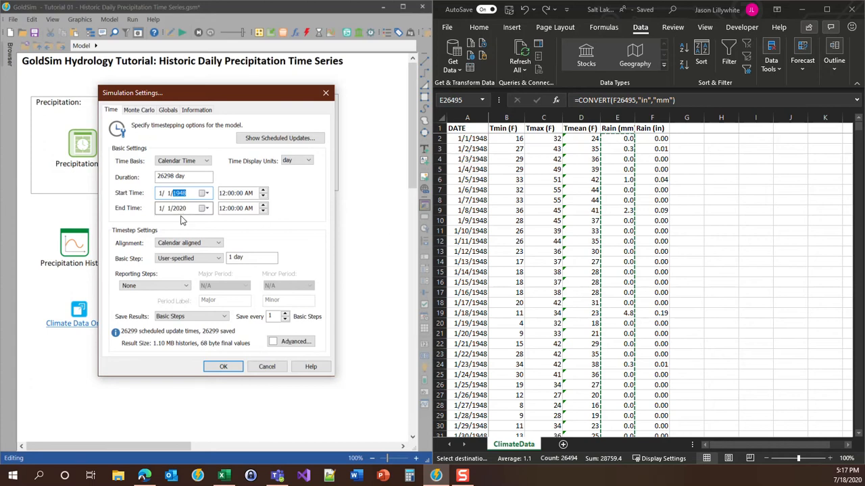
left_click(242, 258)
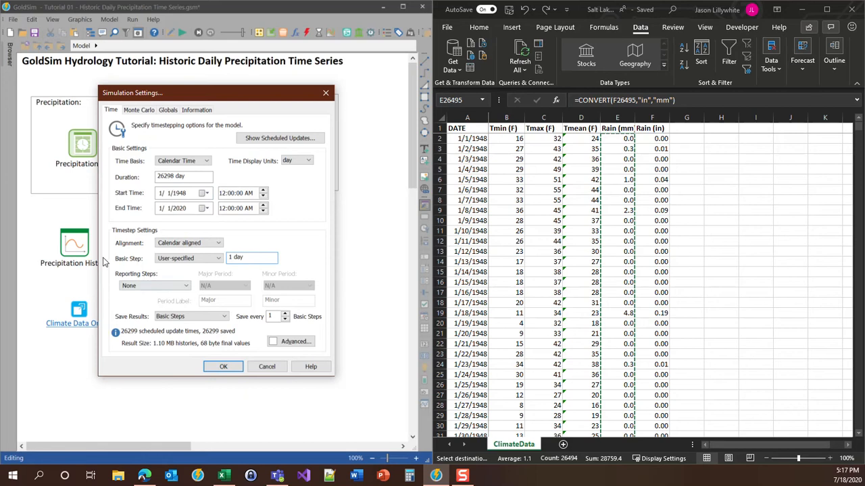
left_click(227, 366)
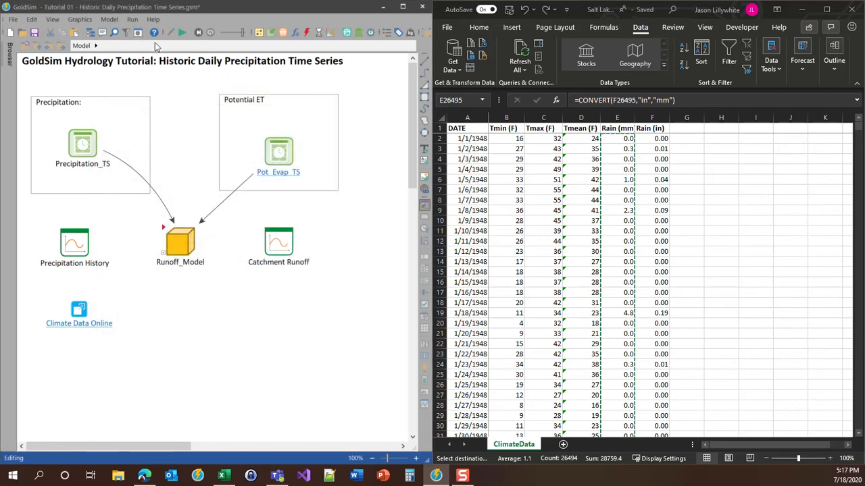
- Run the simulation without displaying the run log, and open the Precipitation History result
left_click(181, 33)
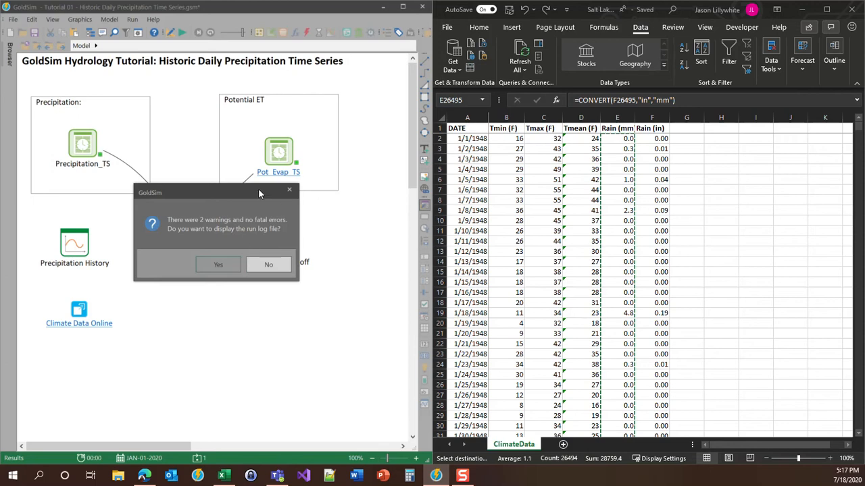
left_click(270, 269)
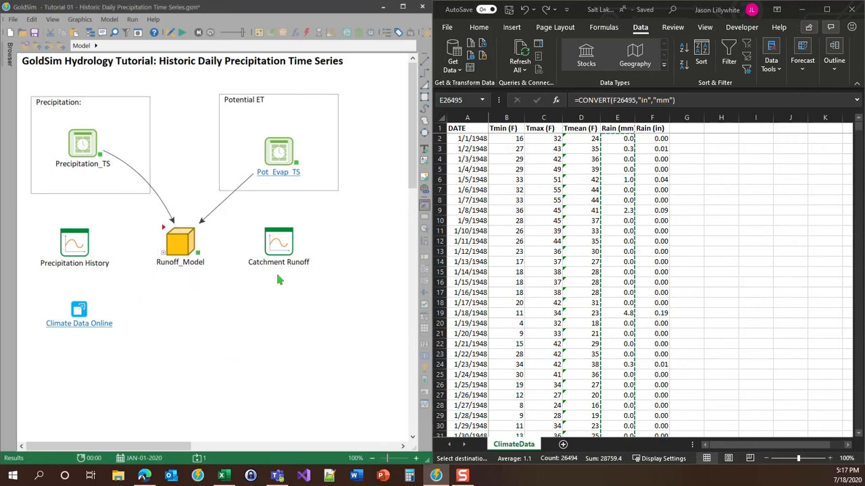
double_click(65, 237)
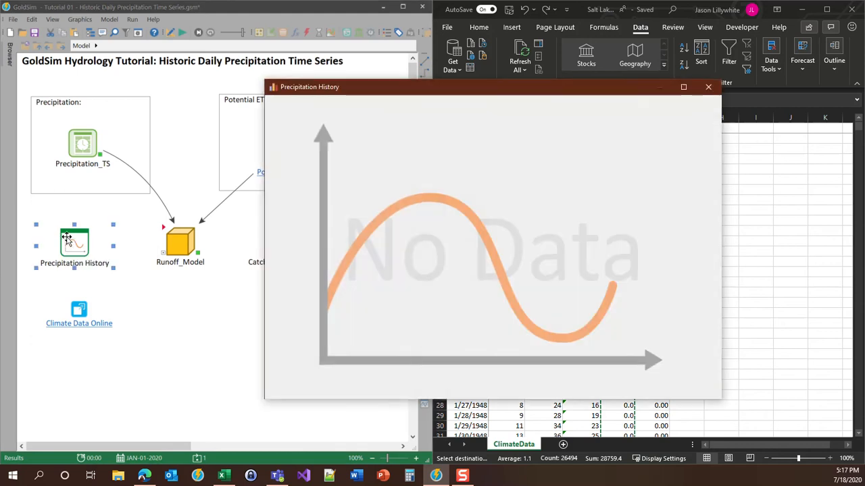
- Close the Precipitation History chart, reopen it to recheck the plotted data, and close it again
left_click(708, 87)
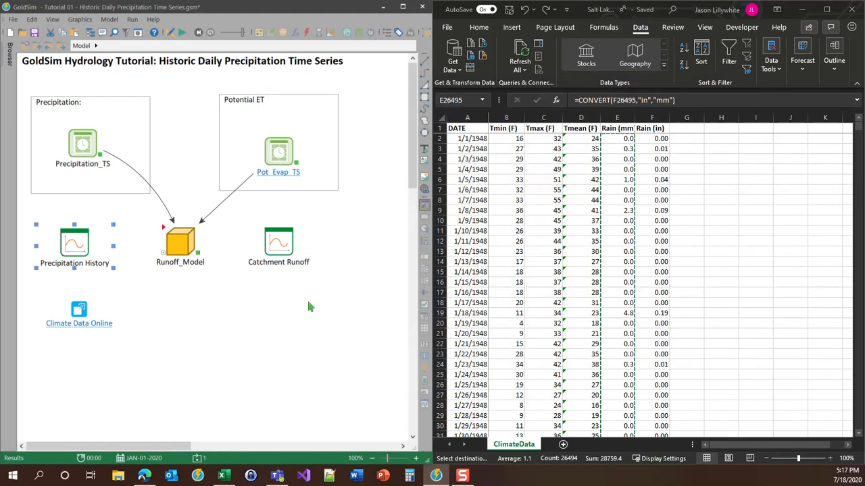
double_click(74, 237)
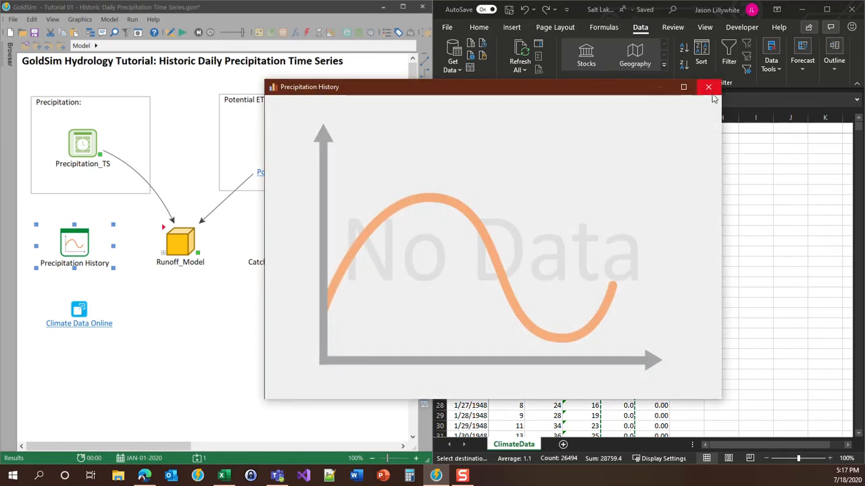
left_click(708, 86)
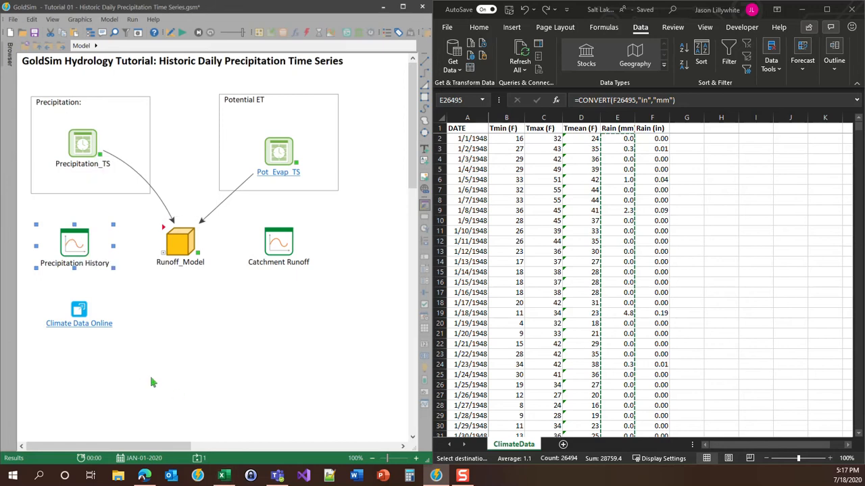
- Open the properties of the Precipitation History result and delete its existing Precipitation_TS entry
right_click(73, 244)
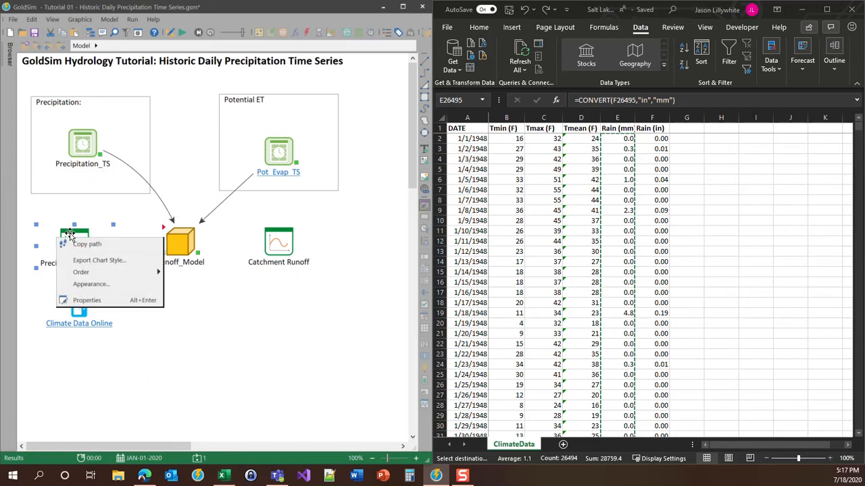
right_click(70, 233)
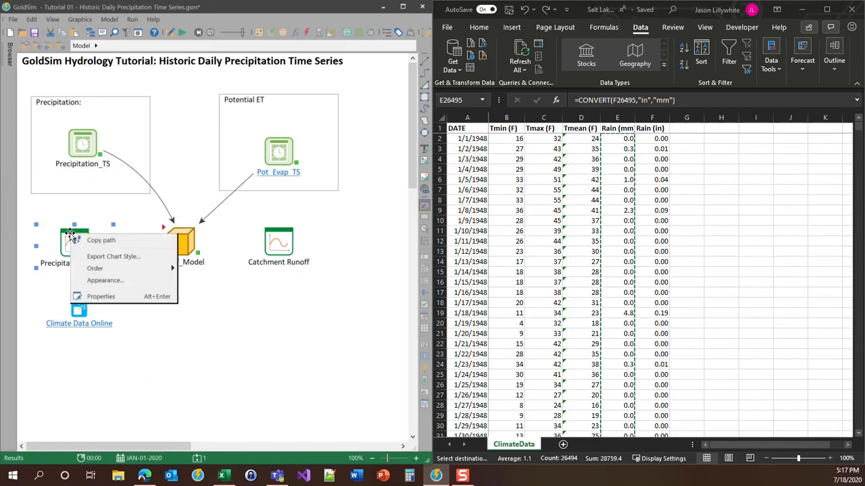
left_click(101, 296)
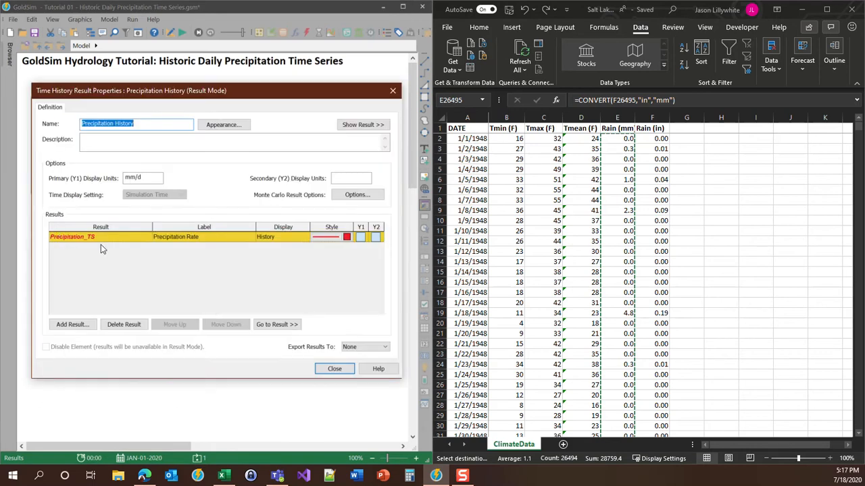
left_click_drag(121, 91, 302, 61)
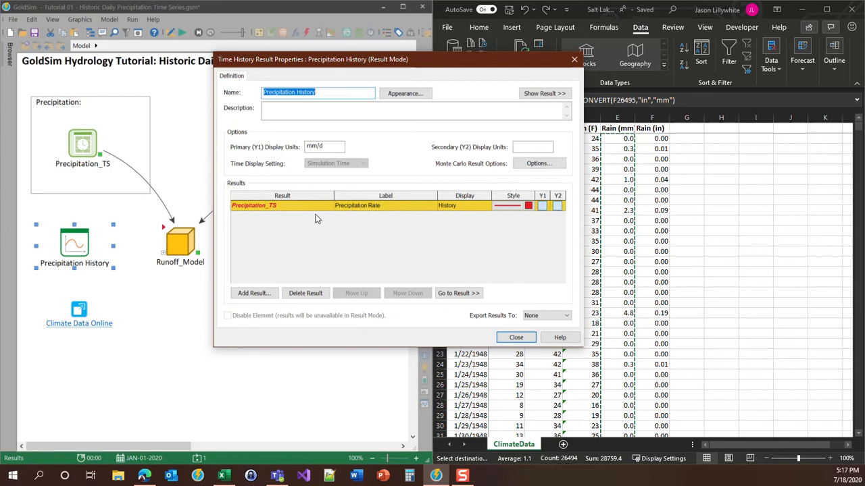
left_click(267, 208)
left_click(304, 293)
left_click(386, 233)
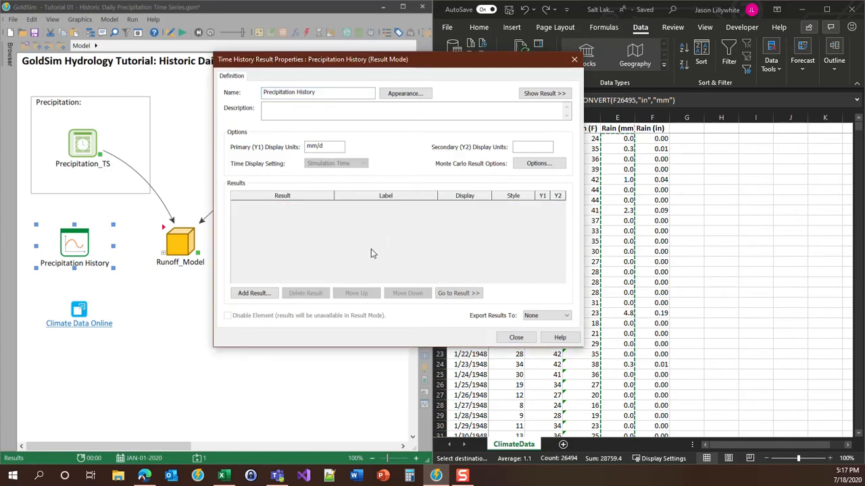
- Add the Precipitation_TS output to the Precipitation History results, label it "Precipitation", and close the properties
left_click(247, 294)
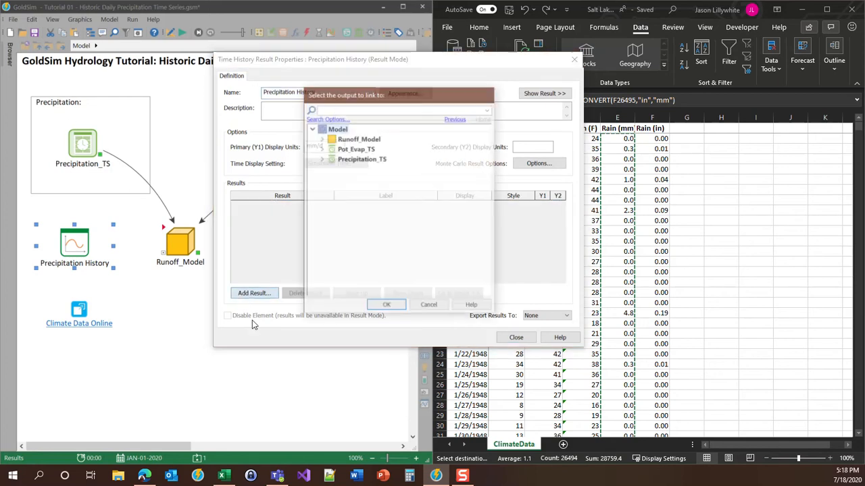
left_click(351, 161)
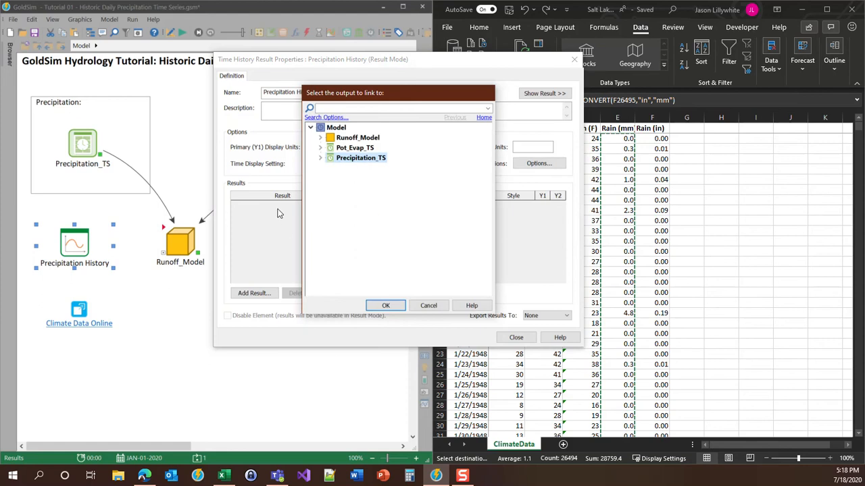
left_click(385, 306)
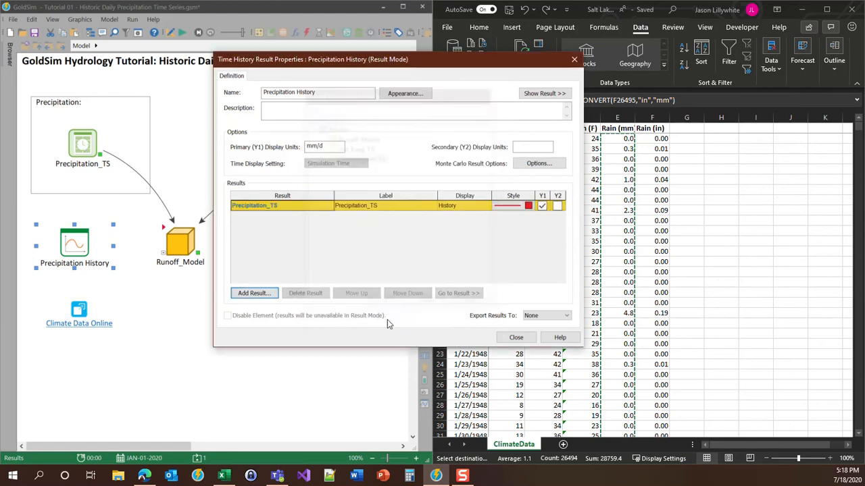
left_click(373, 206)
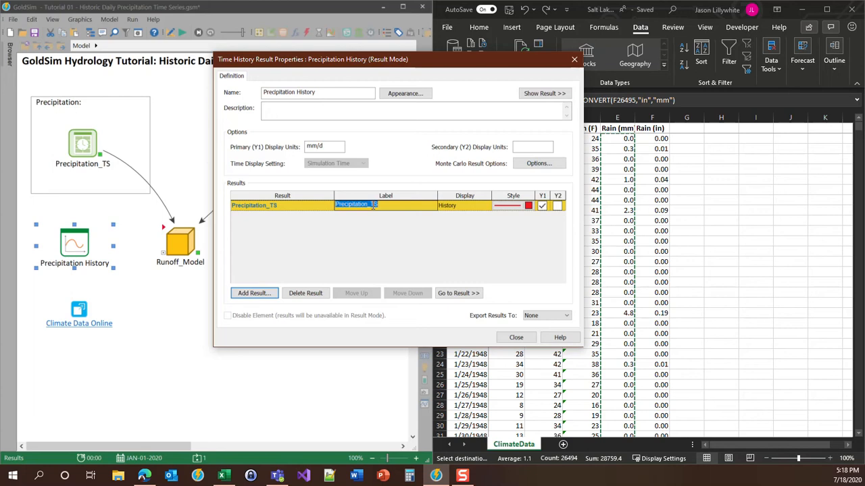
key("BackSpace")
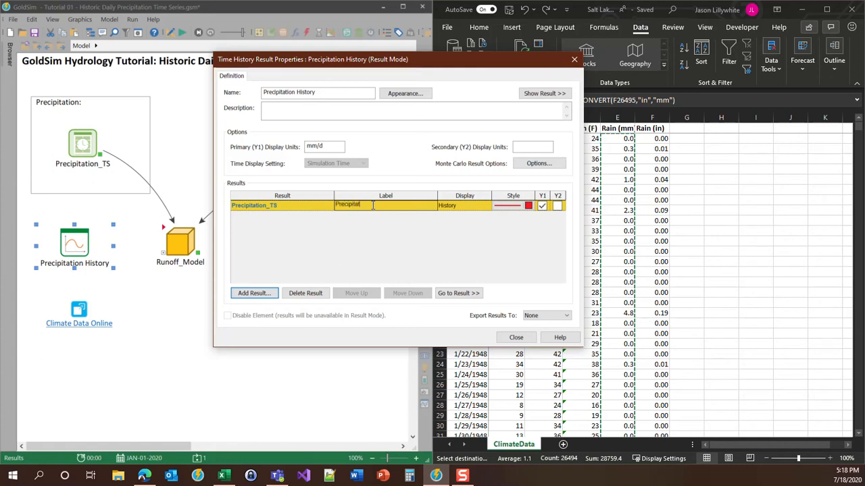
left_click(532, 339)
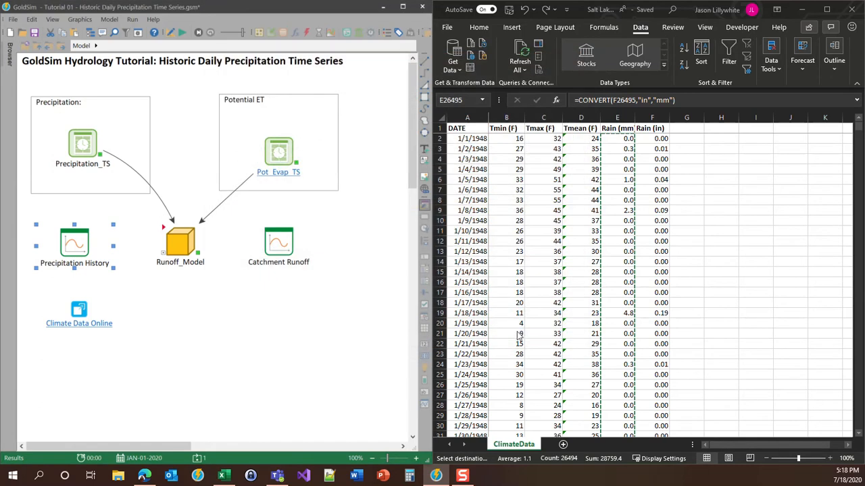
- Examine the Precipitation History chart around the 1982 spike, narrowing it to September through November 1982, and close it
double_click(76, 241)
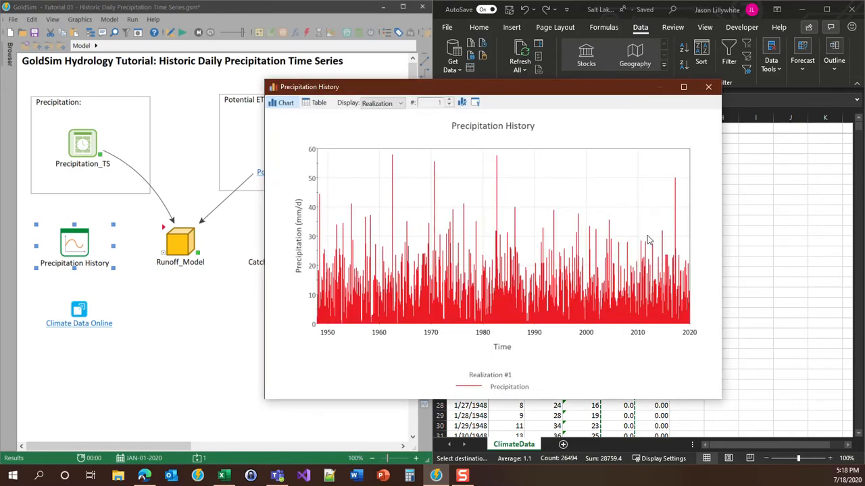
left_click_drag(494, 153, 502, 330)
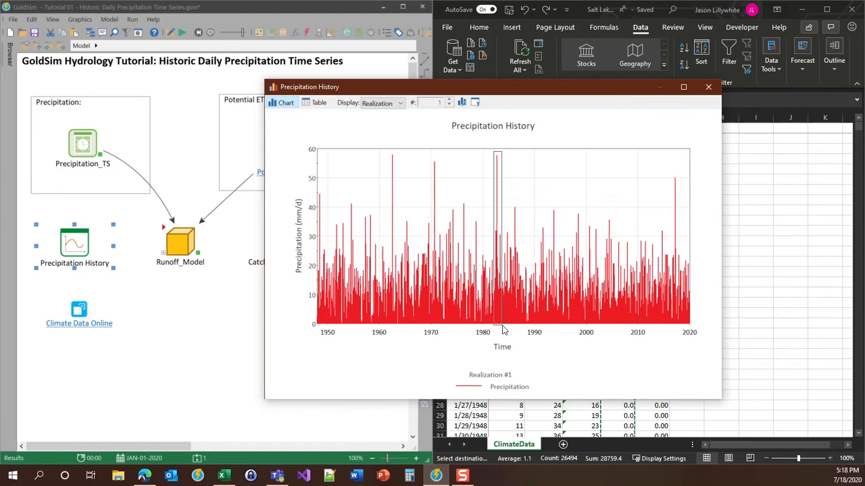
left_click_drag(503, 331, 504, 330)
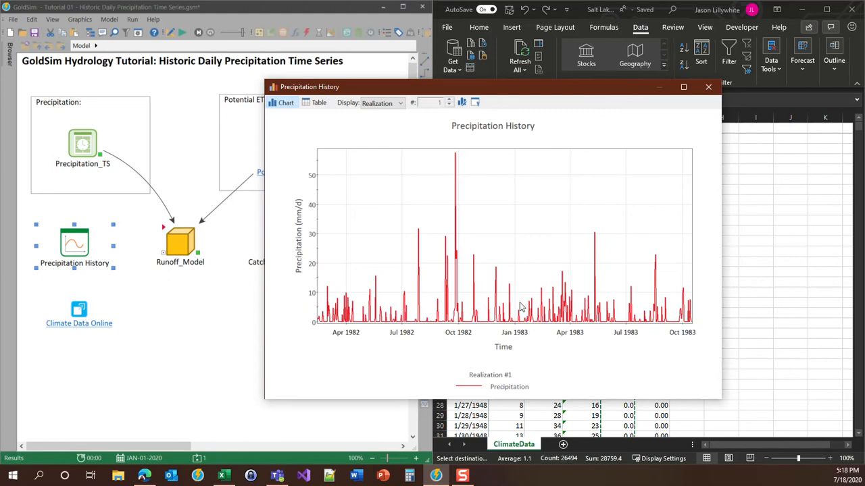
left_click_drag(444, 149, 491, 330)
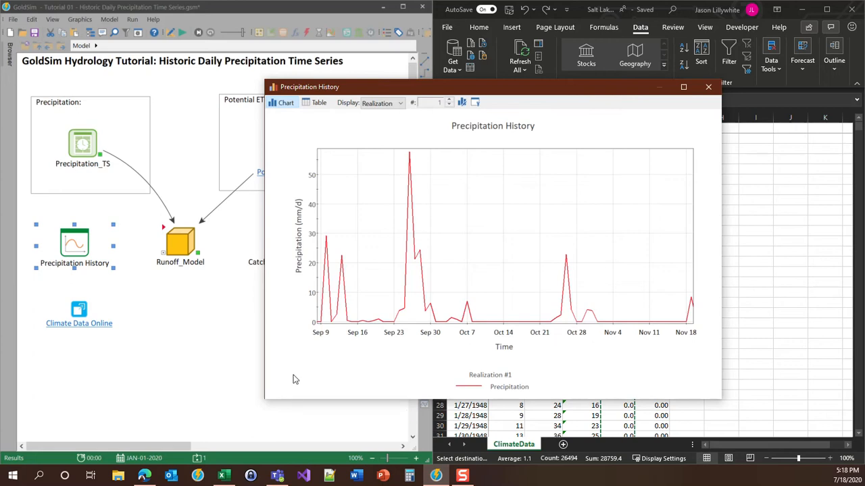
left_click(709, 87)
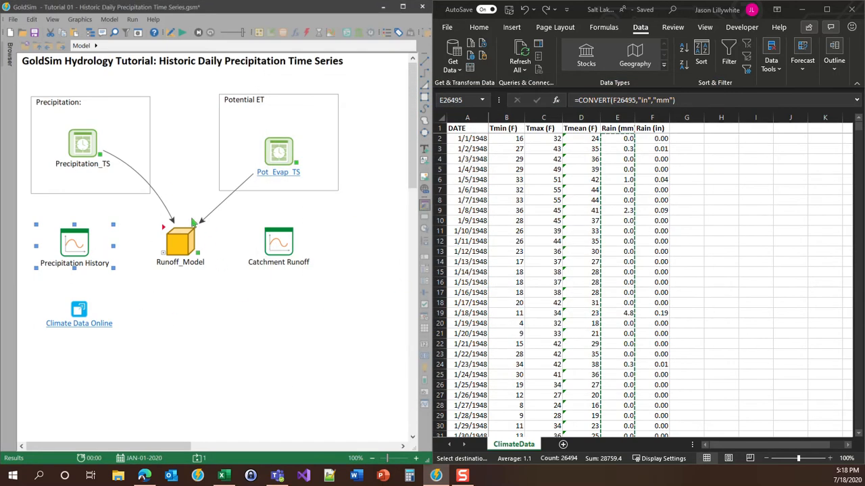
- Examine the Catchment Runoff chart around the 1982 flow spike, and close it
double_click(275, 242)
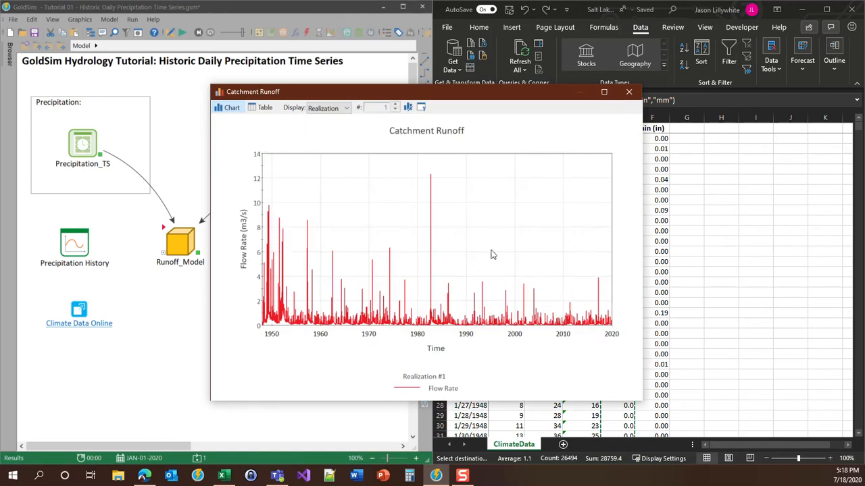
left_click_drag(427, 171, 444, 331)
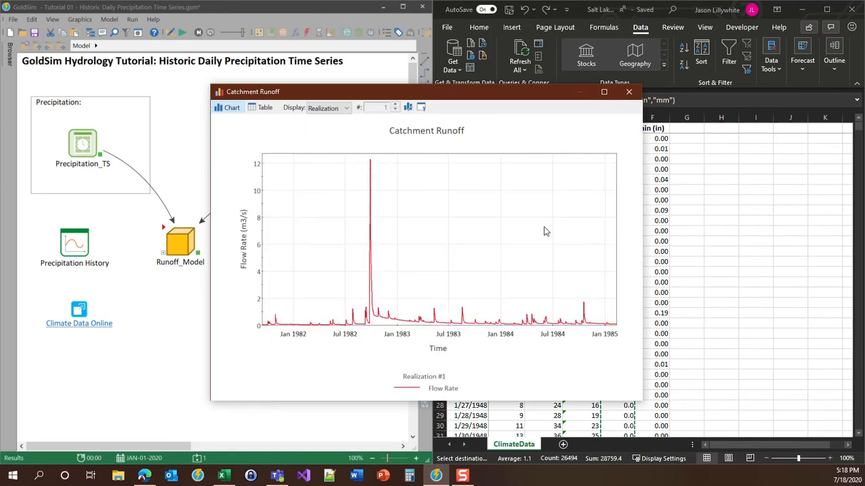
left_click(629, 92)
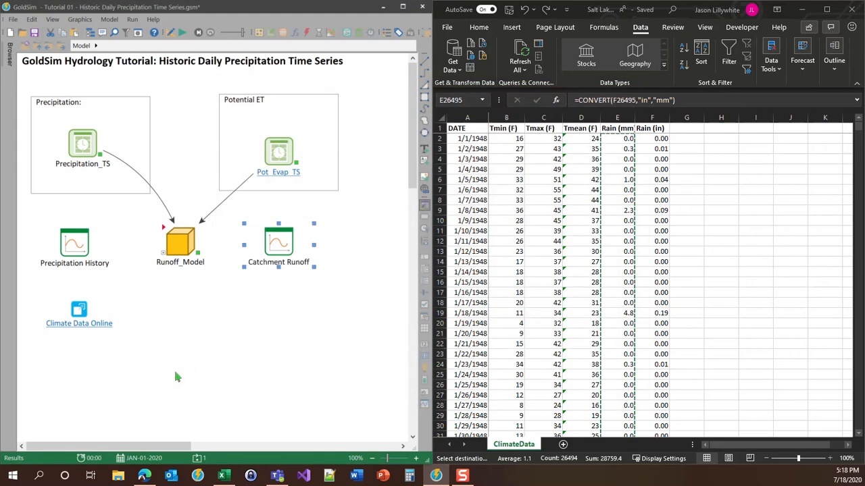
- Return the model to edit mode and set the Monte Carlo simulation to 70 realizations in the simulation settings
left_click(171, 346)
key("F4")
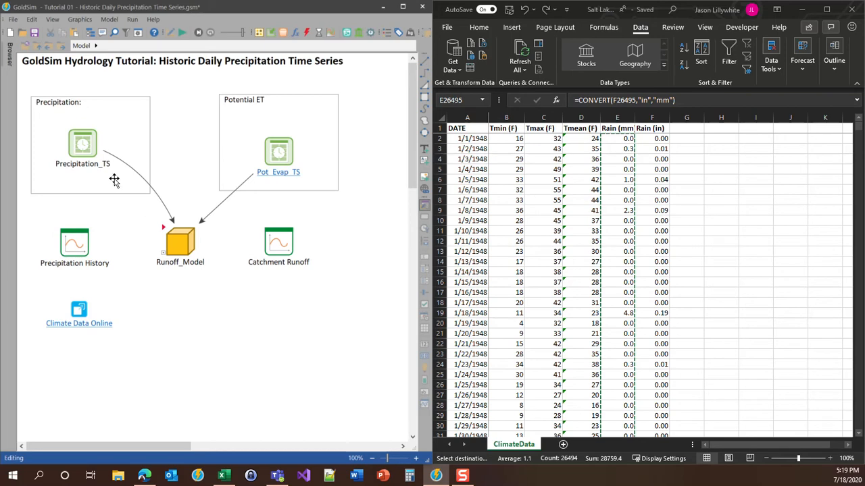
left_click(135, 34)
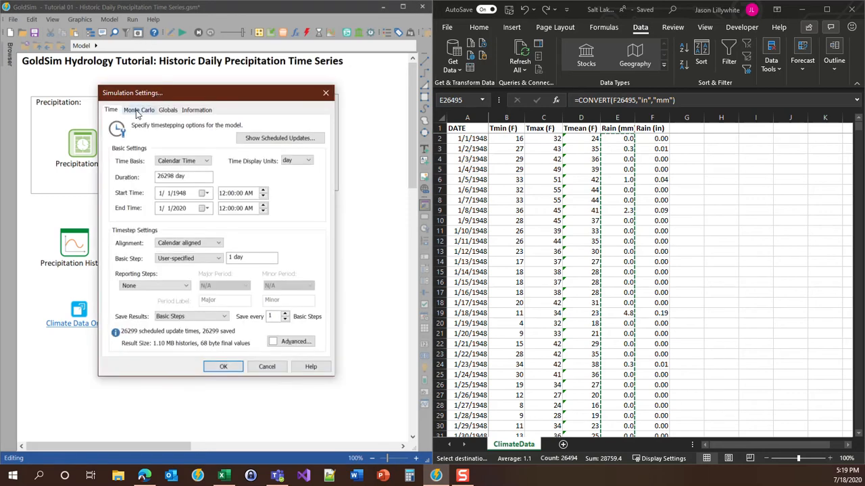
left_click(138, 112)
left_click(132, 178)
left_click(177, 162)
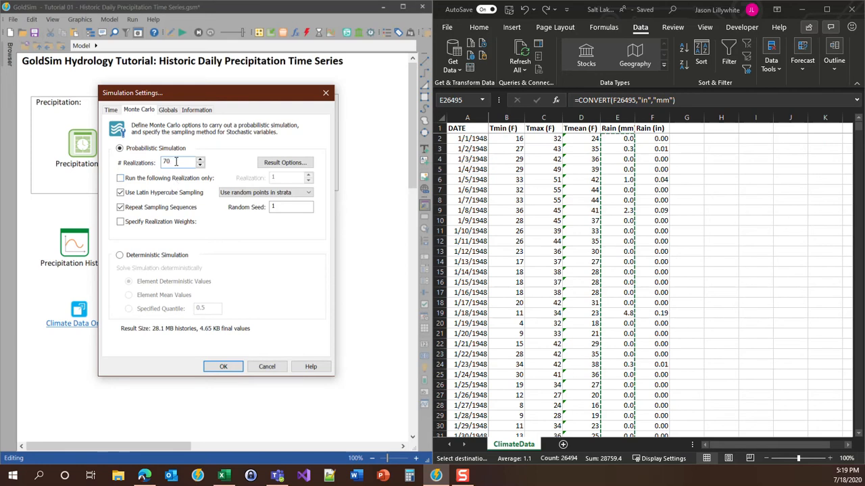
left_click(161, 180)
left_click(128, 180)
- Set the simulation start time to 1/1/2020 and the end time to 1/1/2021, and accept the simulation settings
left_click(111, 110)
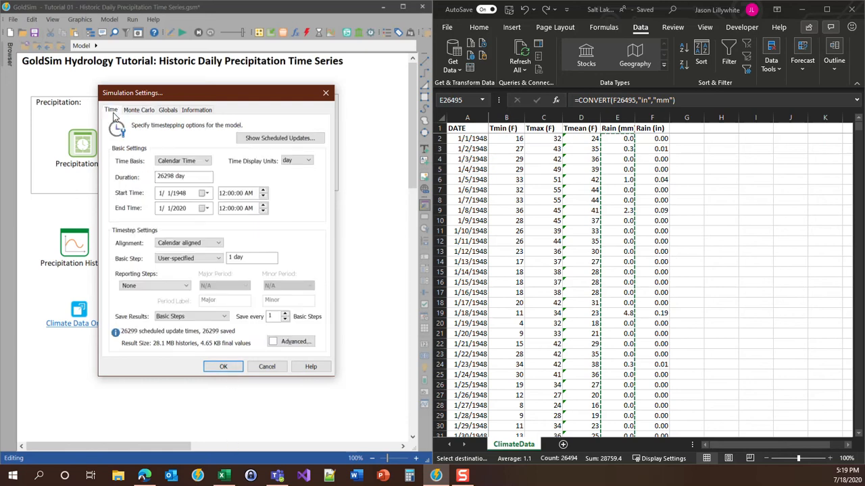
left_click(181, 208)
left_click(180, 194)
left_click(181, 209)
key("Up")
left_click(181, 194)
type("2020")
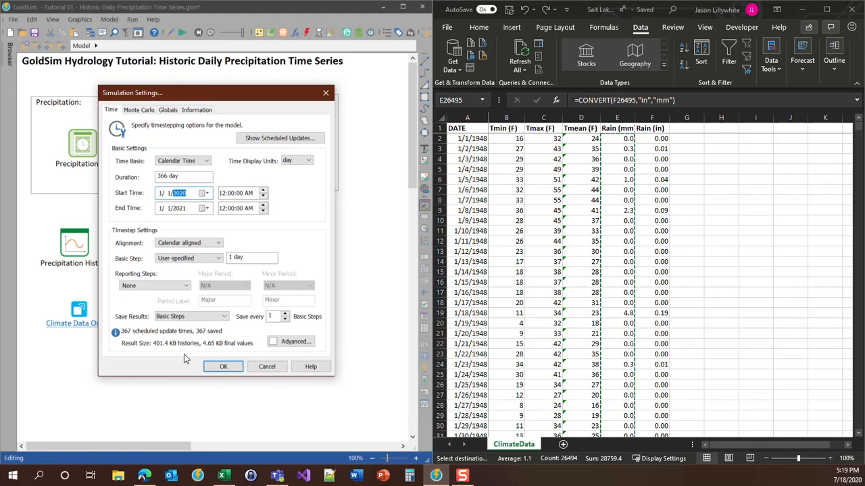
left_click(181, 208)
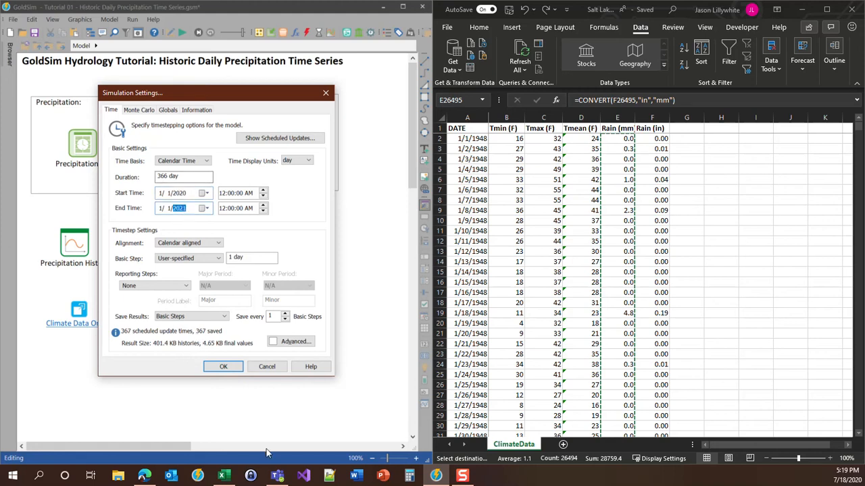
double_click(165, 176)
left_click(240, 367)
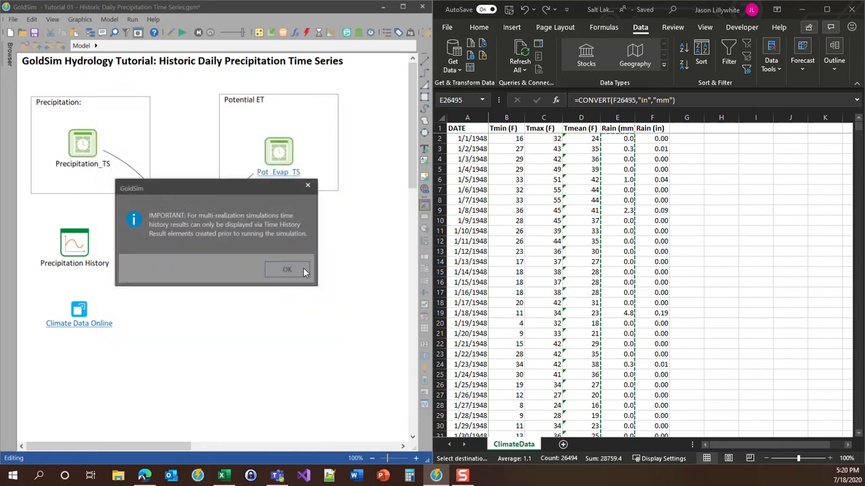
left_click(304, 271)
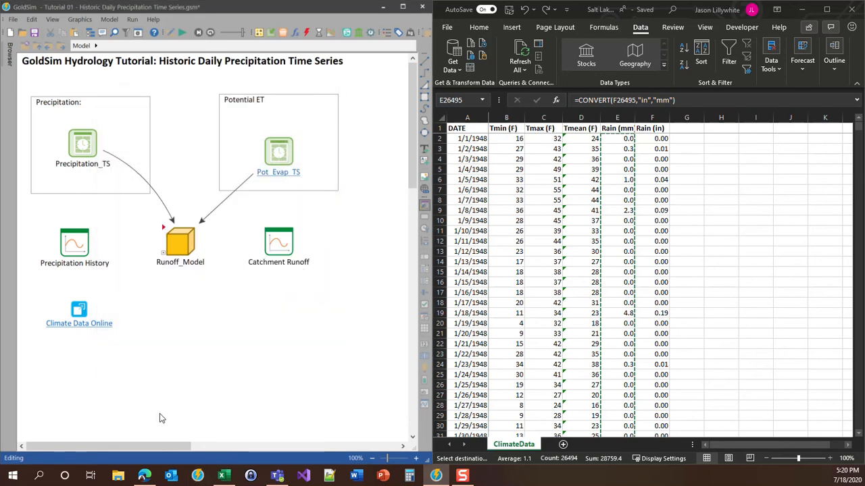
- Try to run the Monte Carlo simulation, and return the model to edit mode
left_click(183, 35)
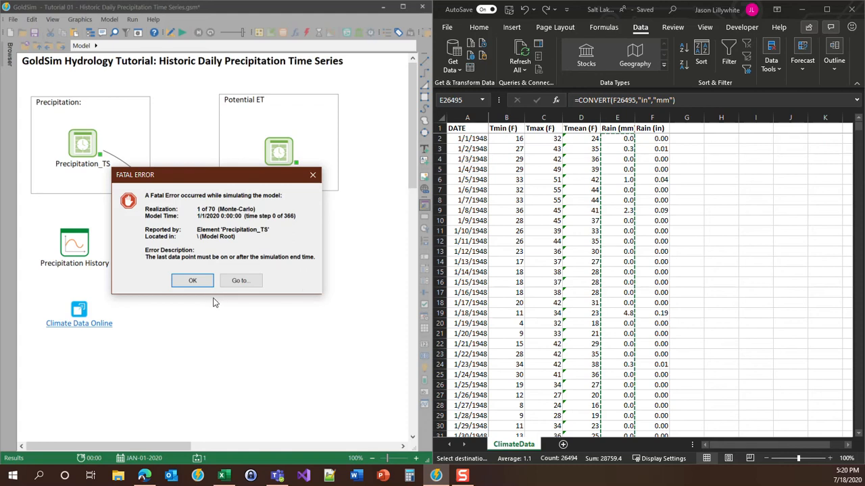
left_click(193, 280)
left_click(192, 33)
left_click(210, 269)
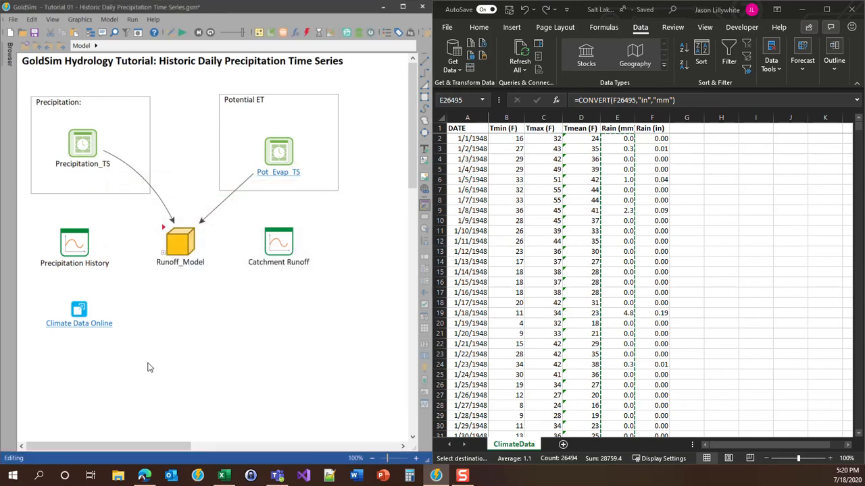
- Enable time shifting for Precipitation_TS using a random starting point with annual data periodicity, and accept the element's properties
left_click(78, 141)
double_click(79, 142)
left_click_drag(196, 133, 224, 78)
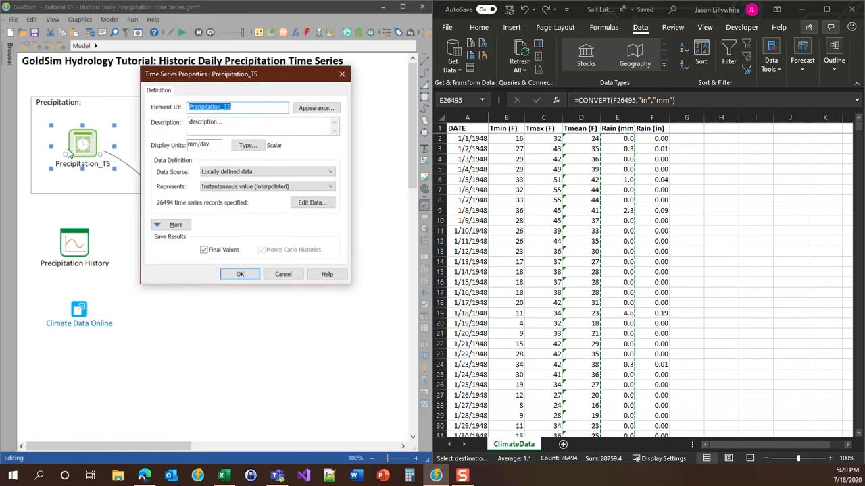
left_click(173, 224)
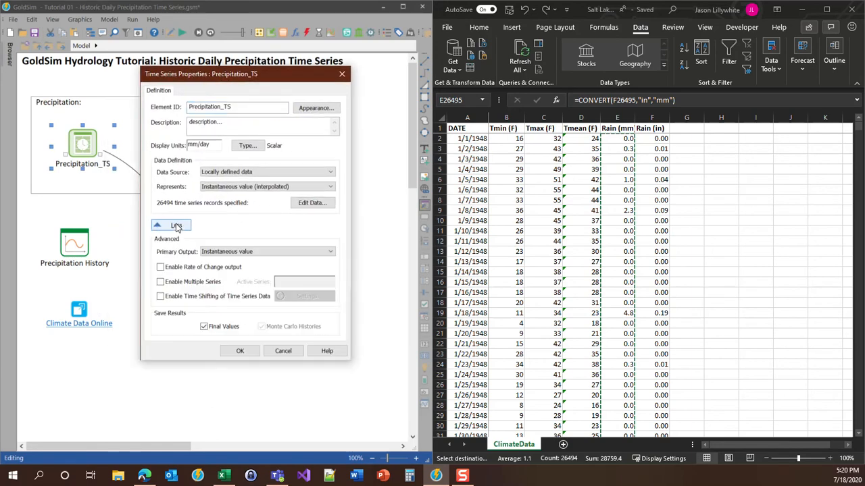
left_click(160, 297)
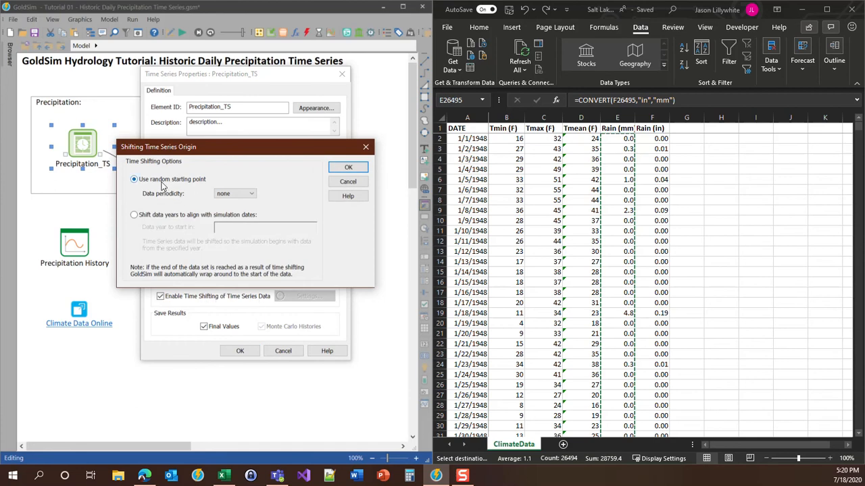
left_click(241, 194)
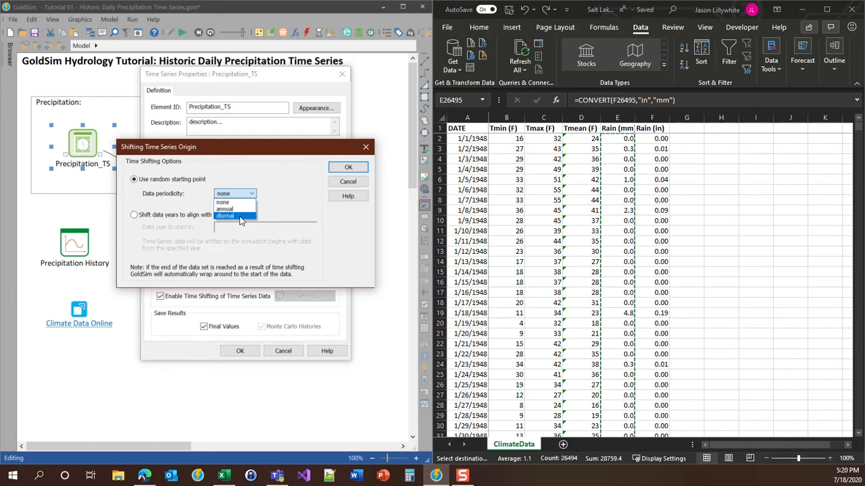
left_click(226, 209)
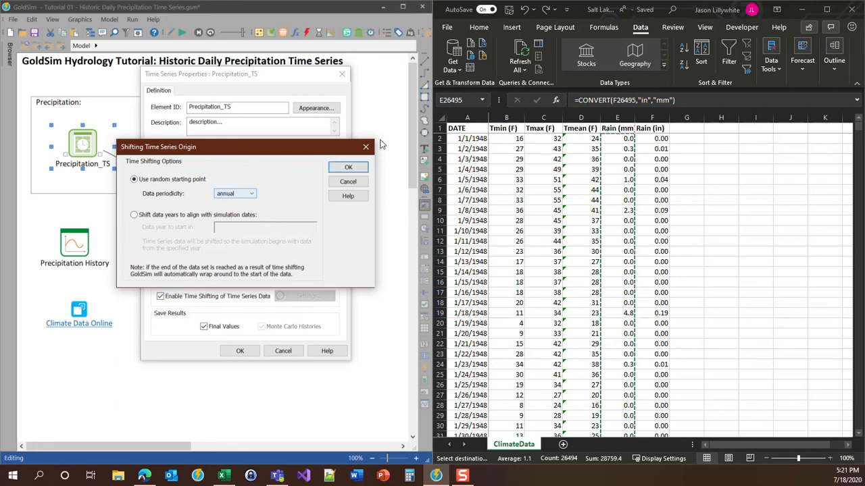
left_click(360, 169)
left_click(240, 351)
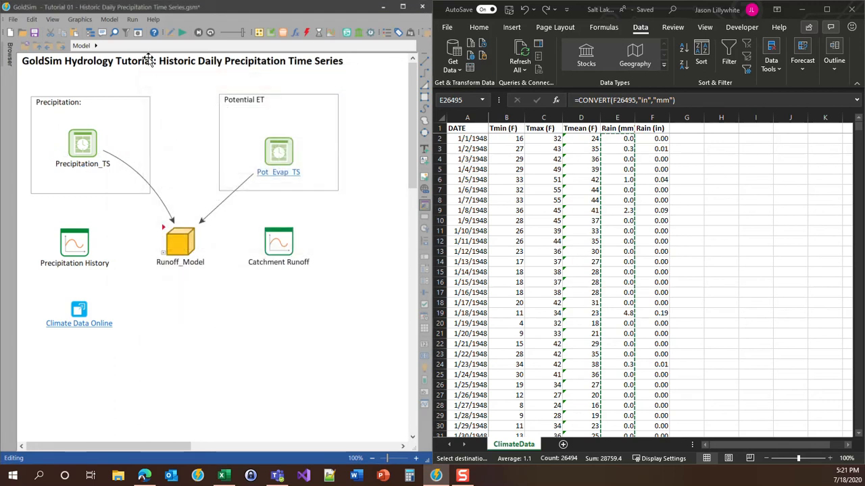
- Run the Monte Carlo simulation and display realization 1 in the Precipitation History chart
left_click(181, 32)
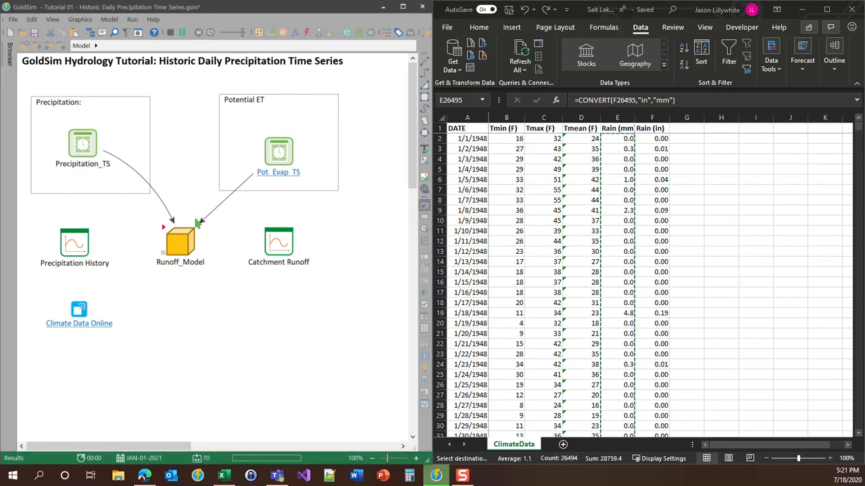
left_click(267, 265)
double_click(71, 240)
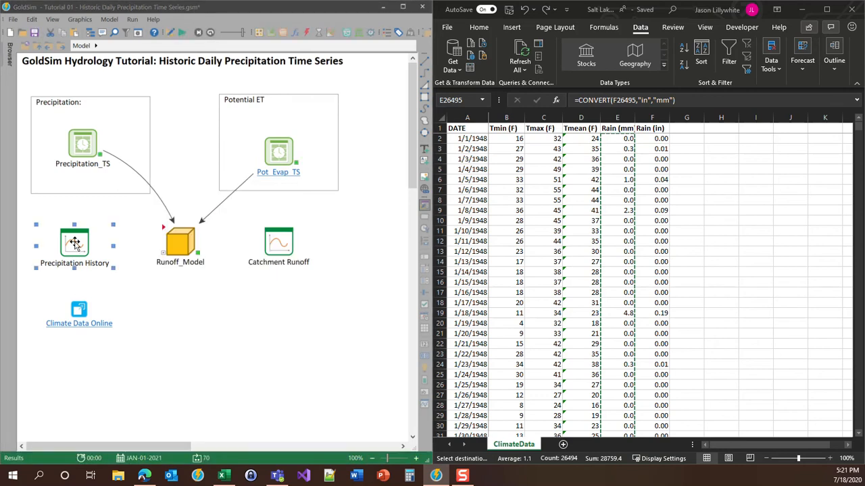
left_click_drag(507, 89, 344, 41)
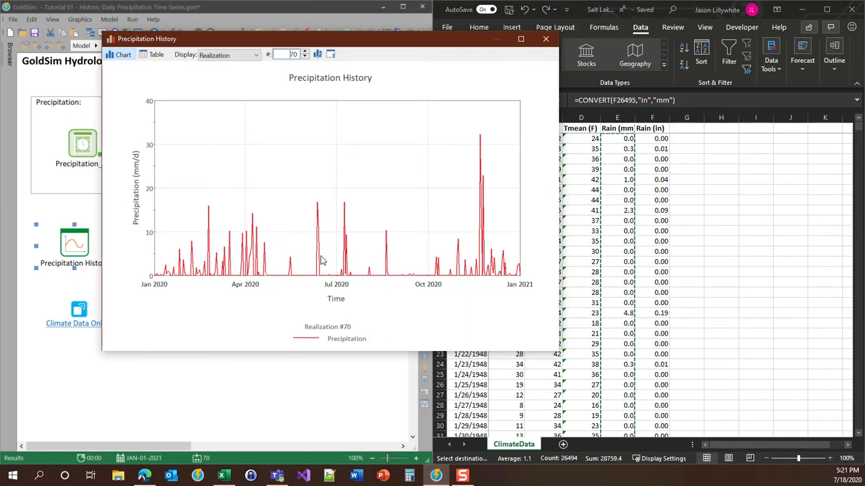
double_click(291, 54)
type("1")
key("Return")
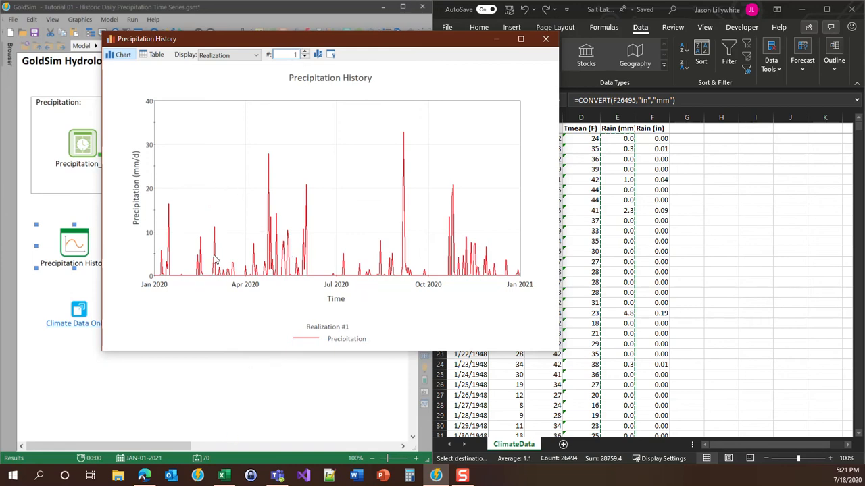
- View the Precipitation History chart as probabilities, and as the mean statistic
mouse_move(154, 280)
left_click(223, 55)
left_click(223, 54)
left_click(223, 54)
left_click(216, 86)
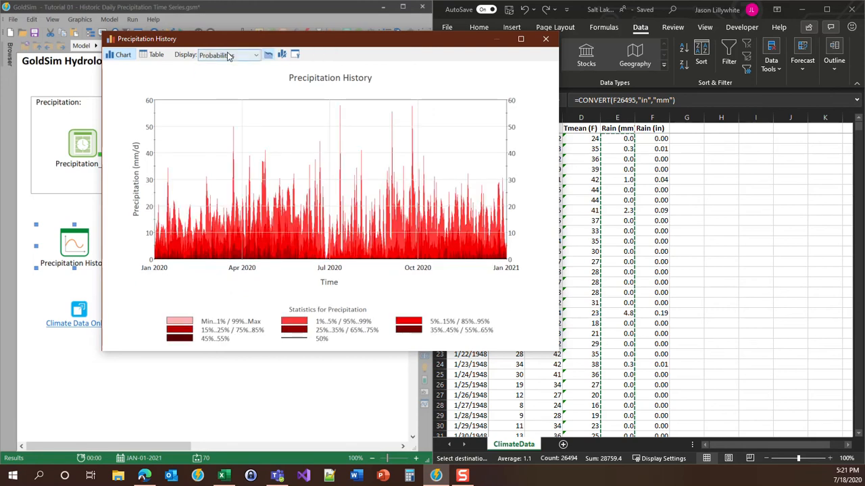
left_click(223, 57)
left_click(215, 94)
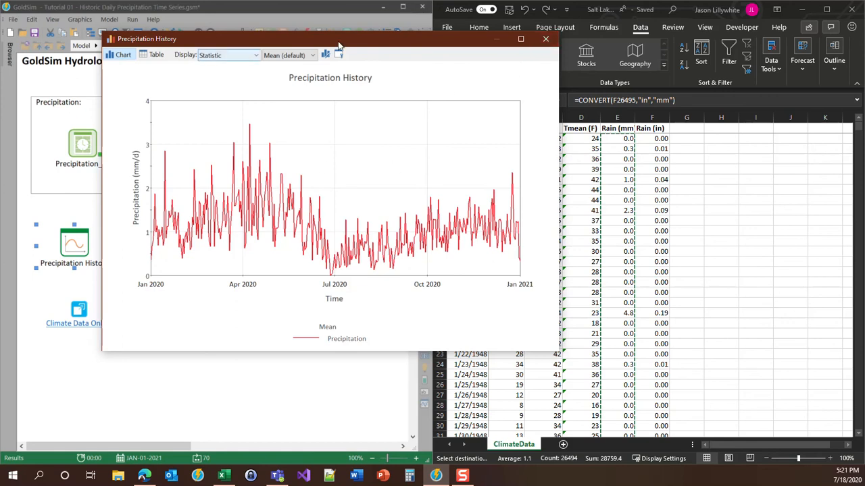
- Return the Precipitation History chart to single realizations, step through the ones following realization 1, and close it
left_click(216, 58)
left_click(214, 67)
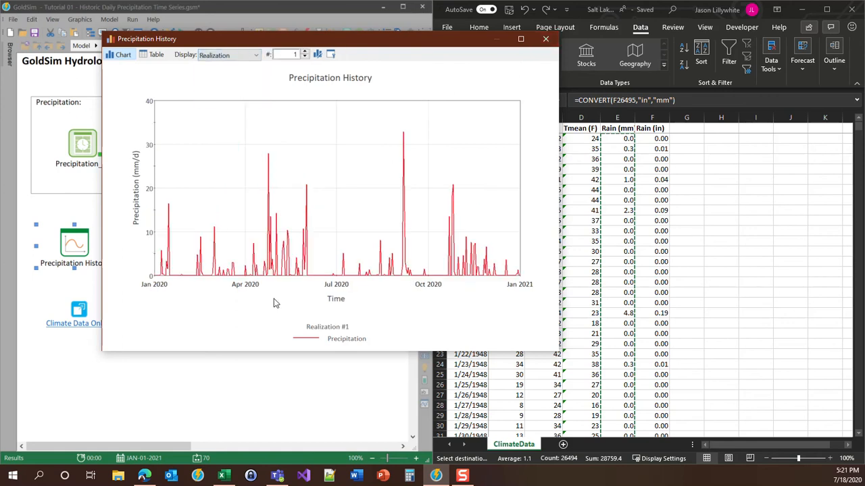
left_click(304, 52)
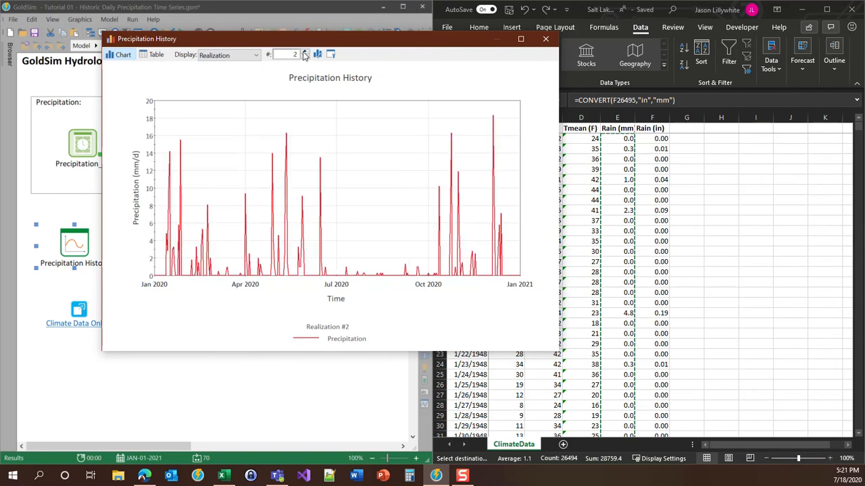
left_click(305, 52)
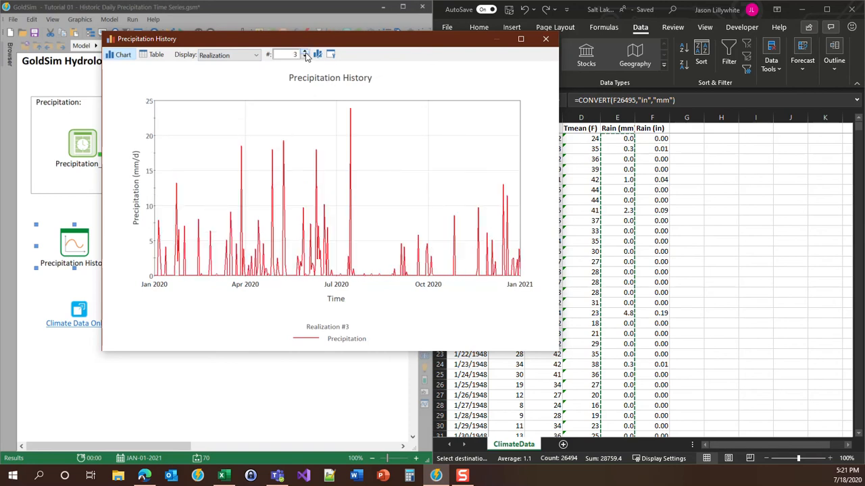
left_click(304, 52)
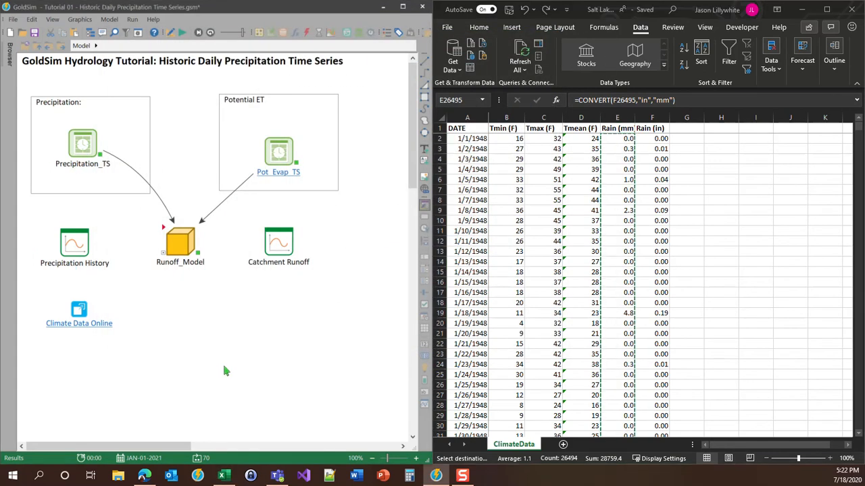
- Return the model to edit mode and move the Pot_Evap_TS element up slightly, level with Precipitation_TS
key("F4")
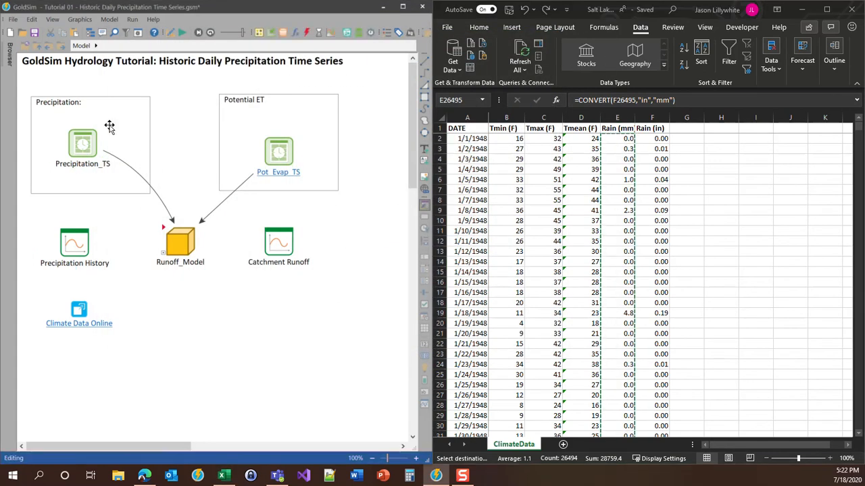
double_click(311, 144)
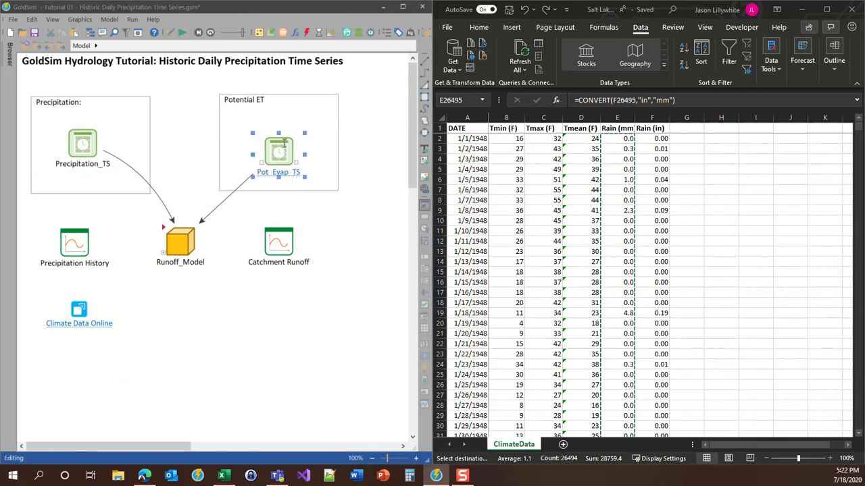
left_click(213, 360)
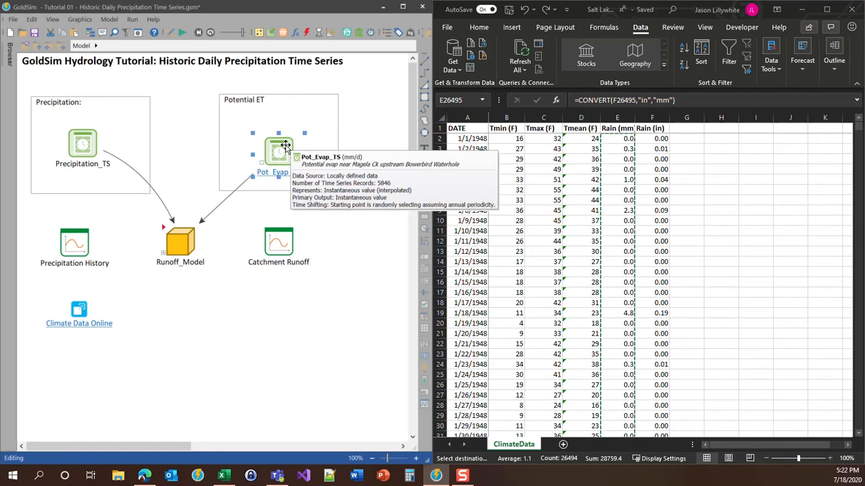
left_click_drag(278, 146, 278, 137)
left_click(336, 168)
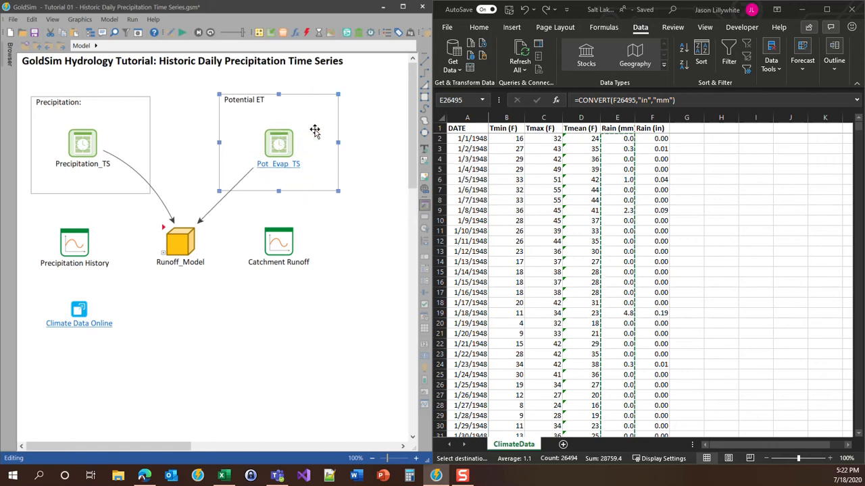
left_click(195, 154)
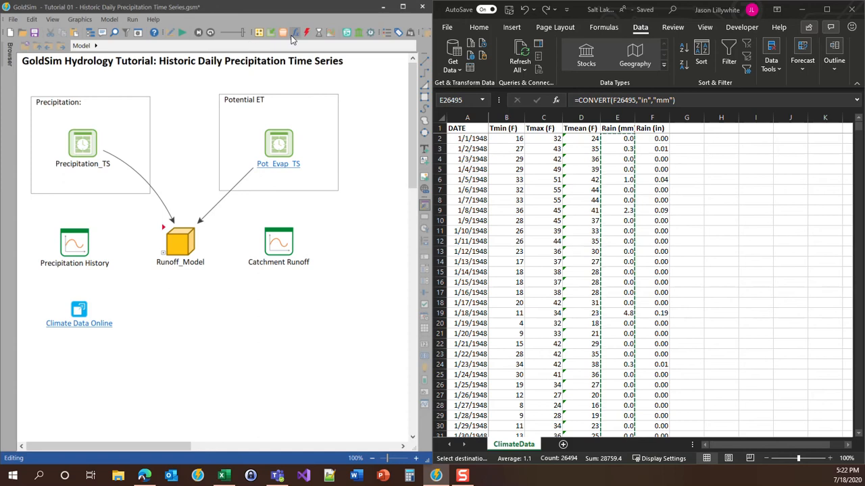
- Add an Expression element between the precipitation and evaporation time series, and name it Shift_Year
left_click(294, 34)
left_click(152, 177)
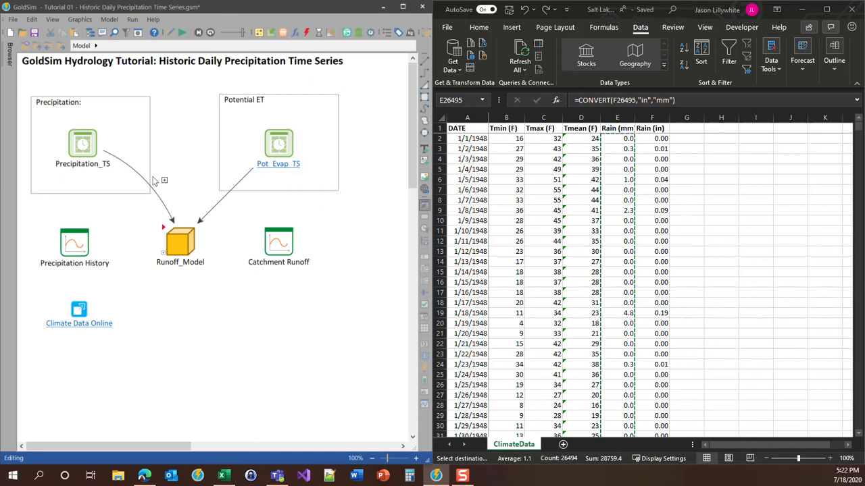
left_click(179, 143)
type("Shift")
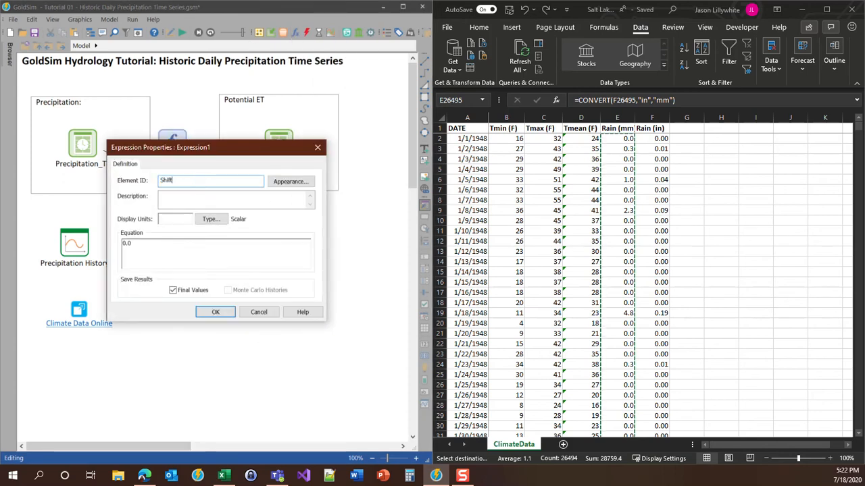
type("_Year")
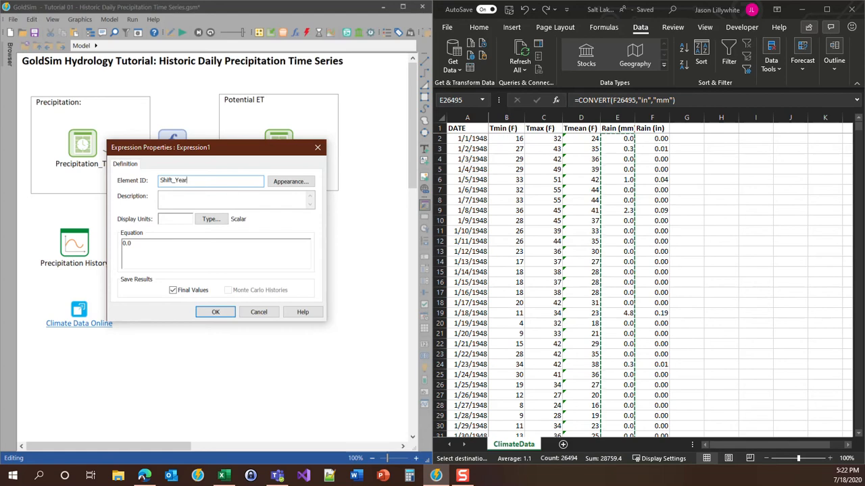
- Replace the default equation of Shift_Year with 1948 + ~realization
left_click(177, 199)
left_click(188, 255)
left_click(177, 197)
left_click(136, 250)
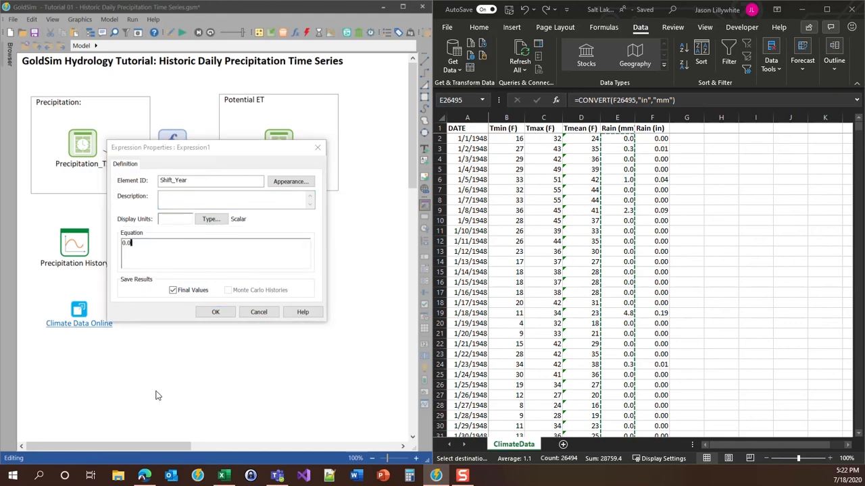
left_click_drag(141, 250, 114, 242)
left_click(189, 352)
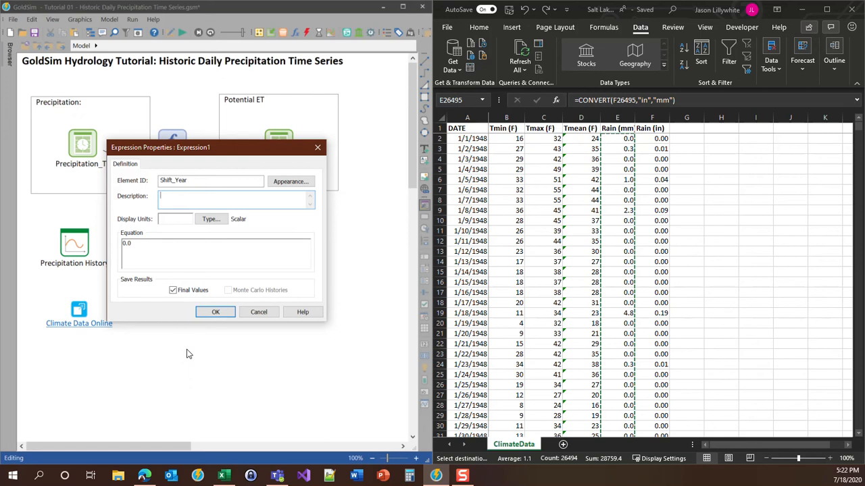
left_click(145, 254)
left_click_drag(144, 247, 106, 241)
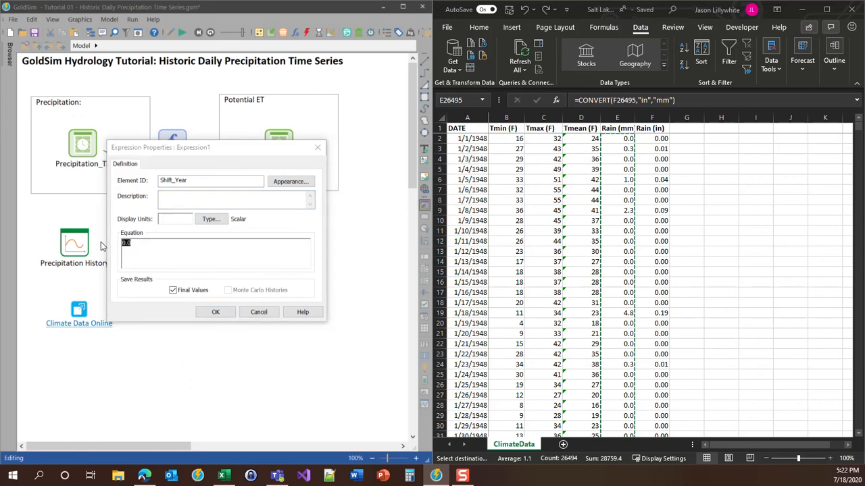
type("1948 +")
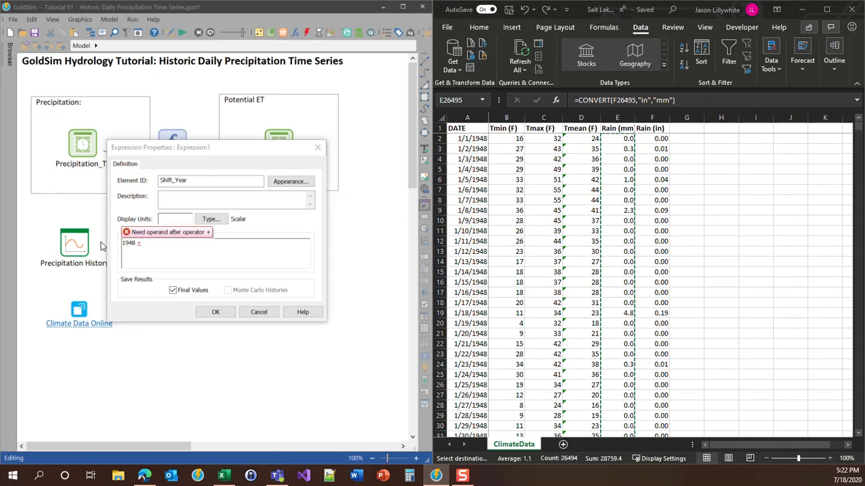
type("~rt")
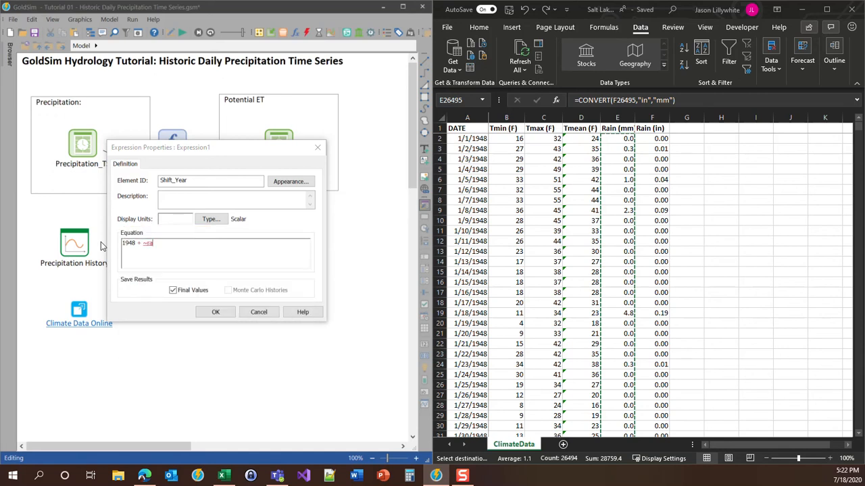
type("ealization")
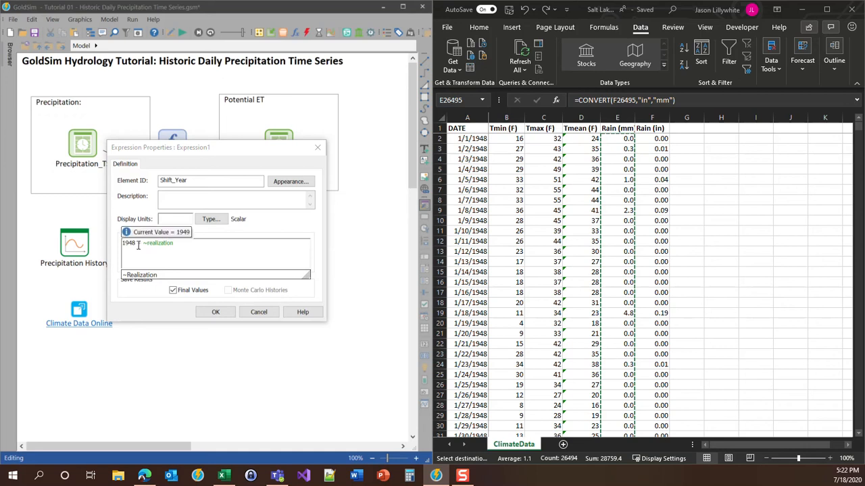
- Change the Shift_Year equation to 1948 + (~realization - 1) and accept the expression properties
mouse_move(154, 245)
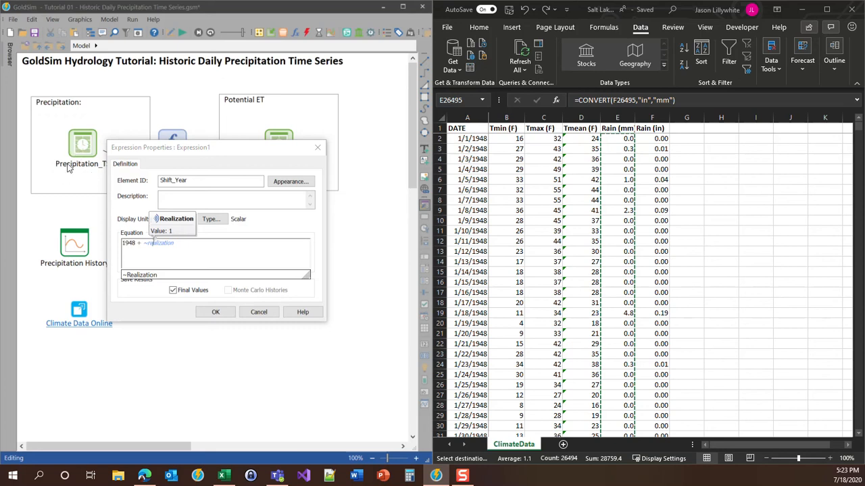
left_click(144, 243)
type("(")
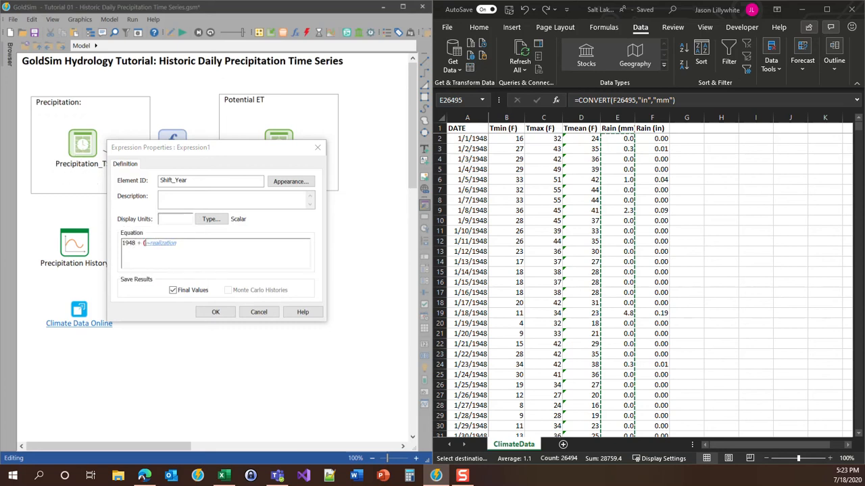
left_click(201, 242)
type("- 1")
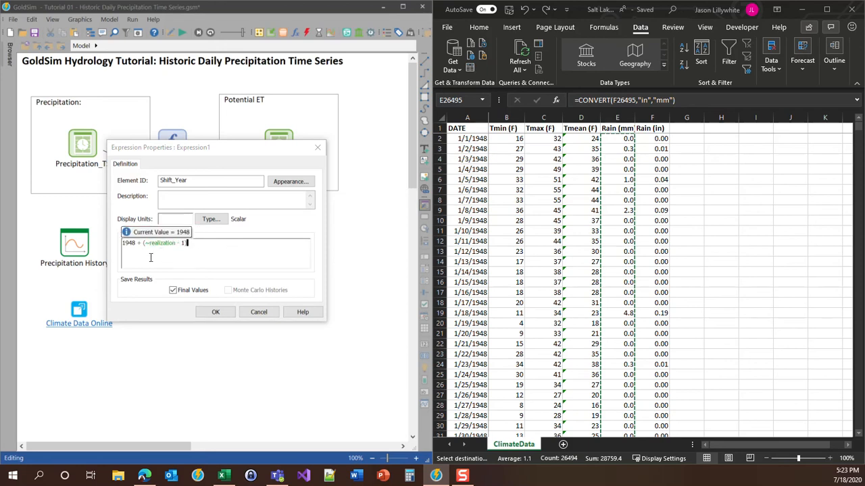
left_click(201, 242)
mouse_move(154, 253)
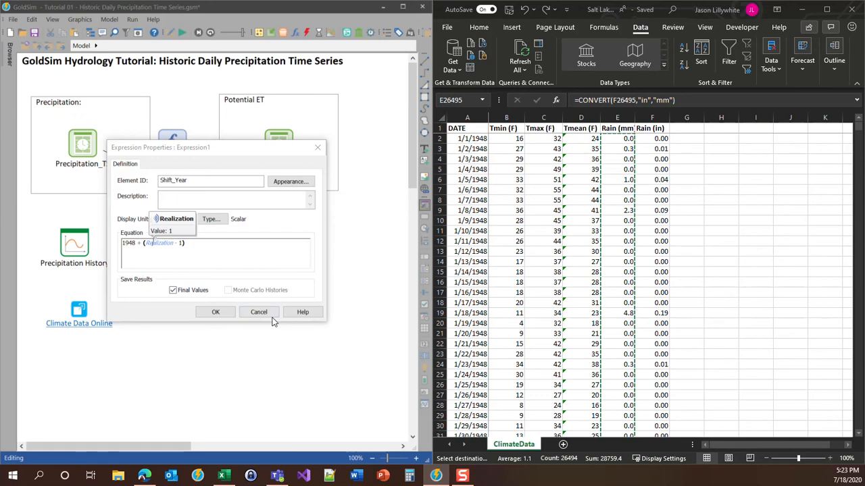
left_click(221, 315)
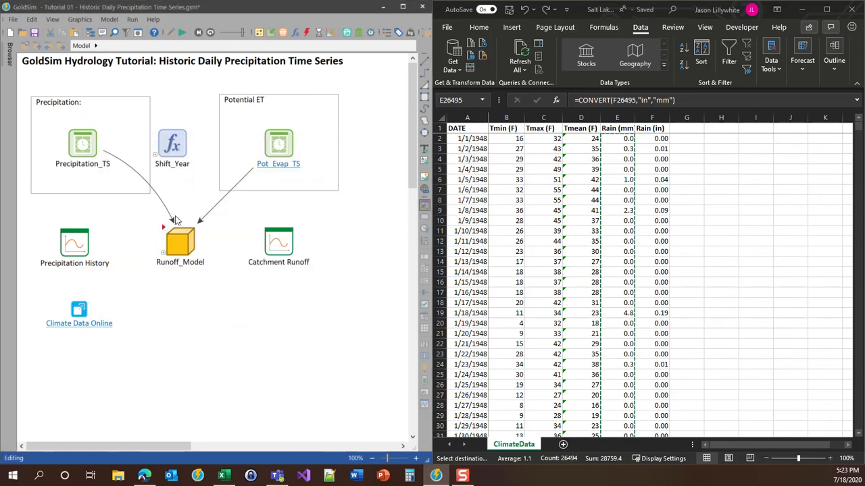
- Set Precipitation_TS time shifting to shift data years to align with simulation dates, starting in the data year Shift_Year
double_click(83, 143)
left_click_drag(196, 100, 270, 102)
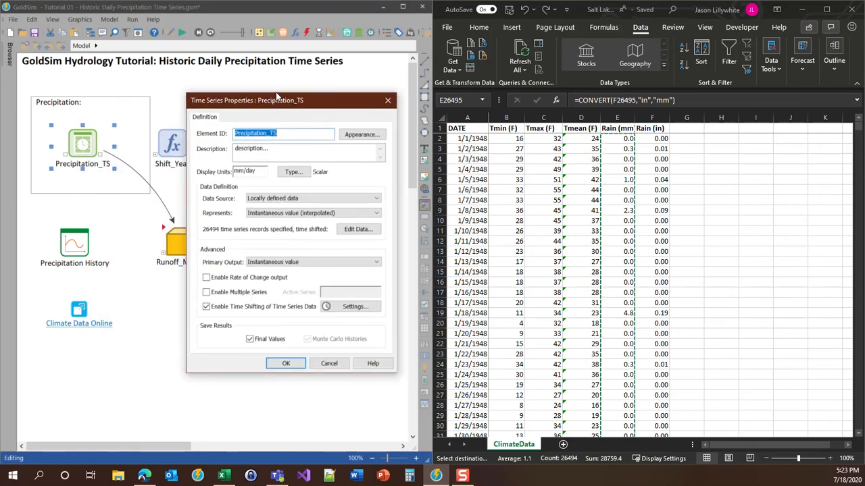
left_click(354, 306)
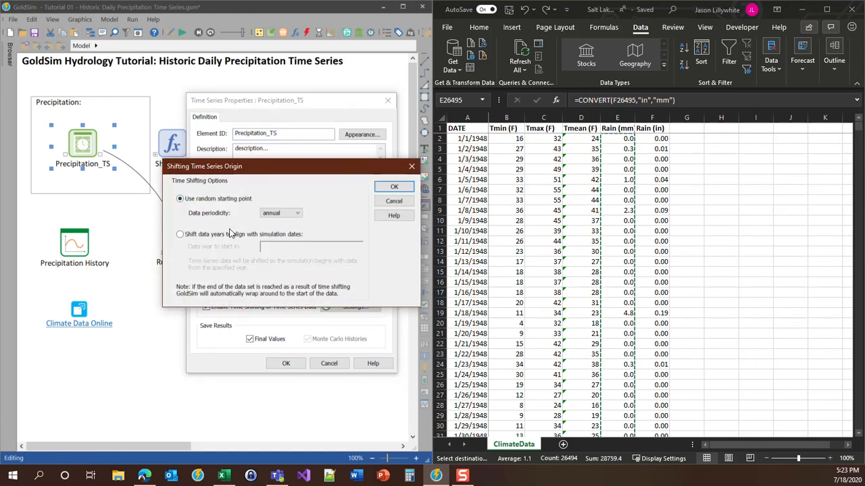
left_click(228, 235)
left_click_drag(284, 248, 235, 249)
type("Shift_Year")
key("Return")
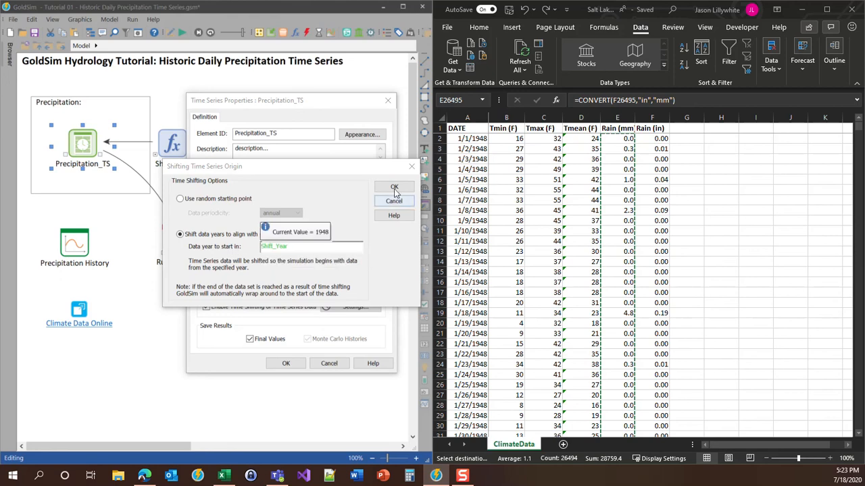
left_click(394, 188)
left_click(291, 367)
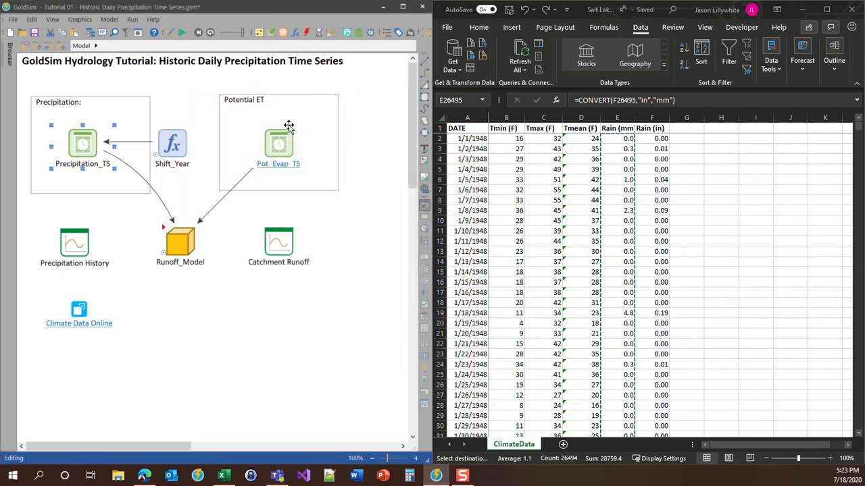
- Replace the data start year in the Pot_Evap_TS time shifting settings with Shift_Year and accept the element properties
double_click(277, 139)
left_click_drag(229, 98, 311, 188)
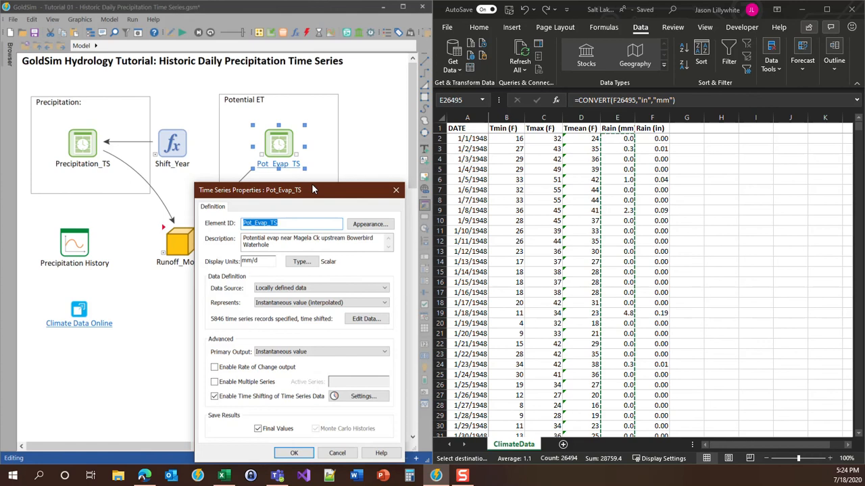
left_click(363, 396)
left_click(187, 324)
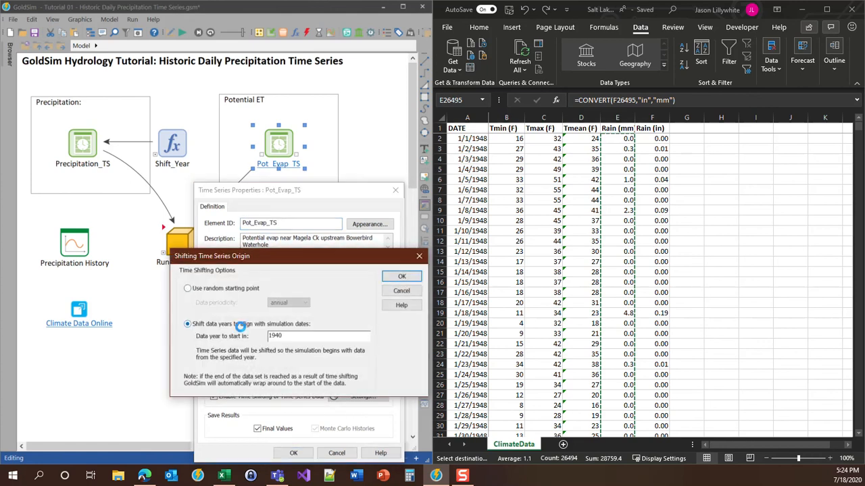
left_click_drag(309, 332, 252, 337)
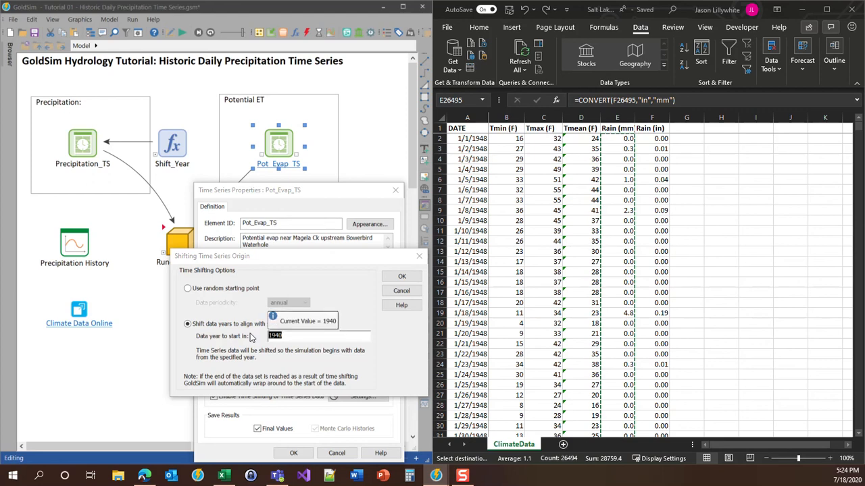
key("BackSpace")
type("Shift_Year")
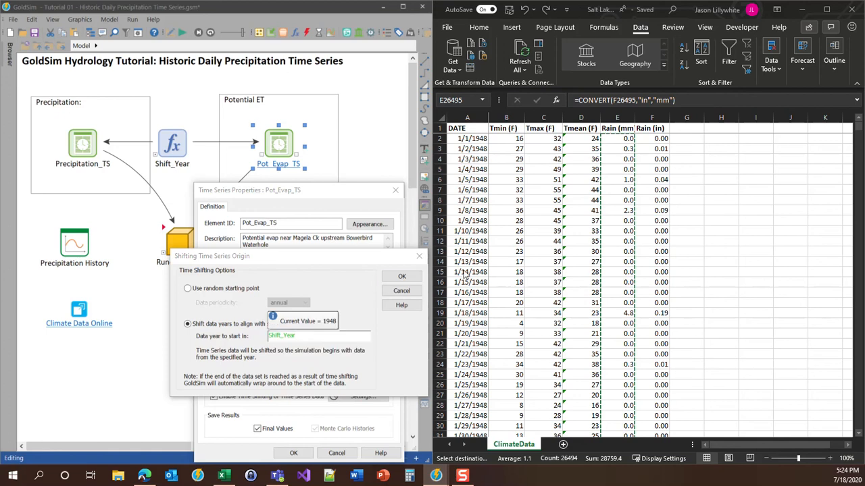
left_click(402, 277)
left_click(293, 453)
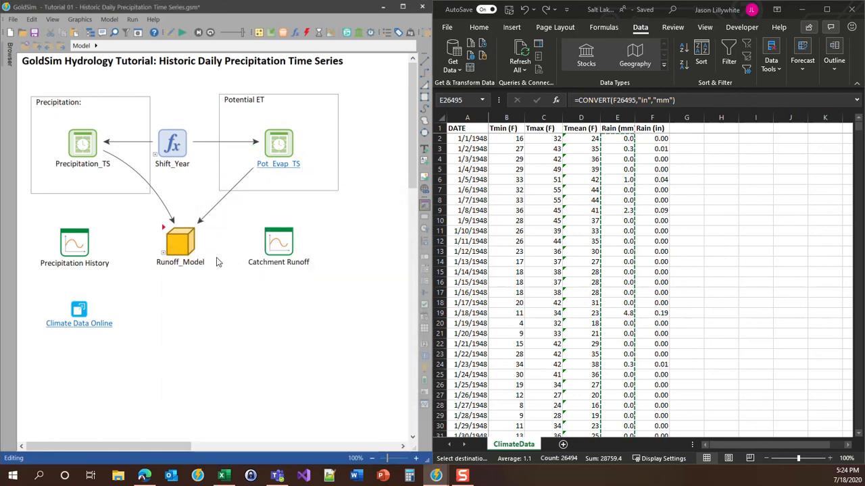
- Review the simulation time settings without changing them and run the Monte Carlo simulation
left_click(138, 33)
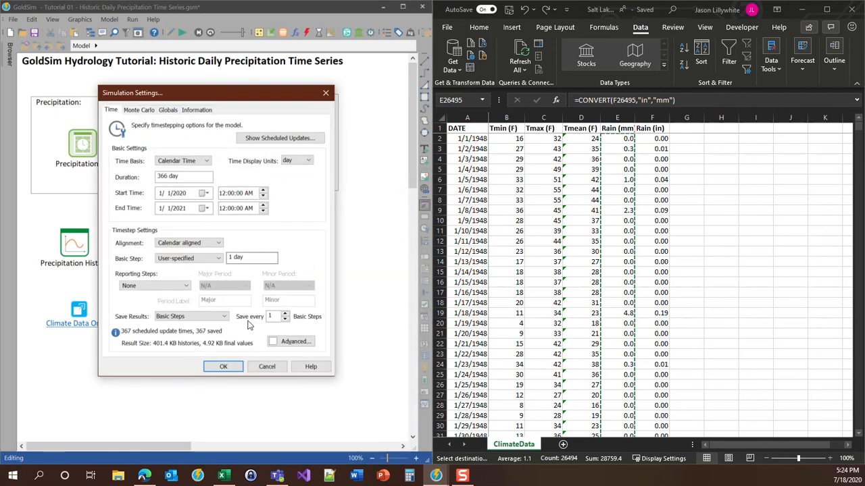
left_click(230, 369)
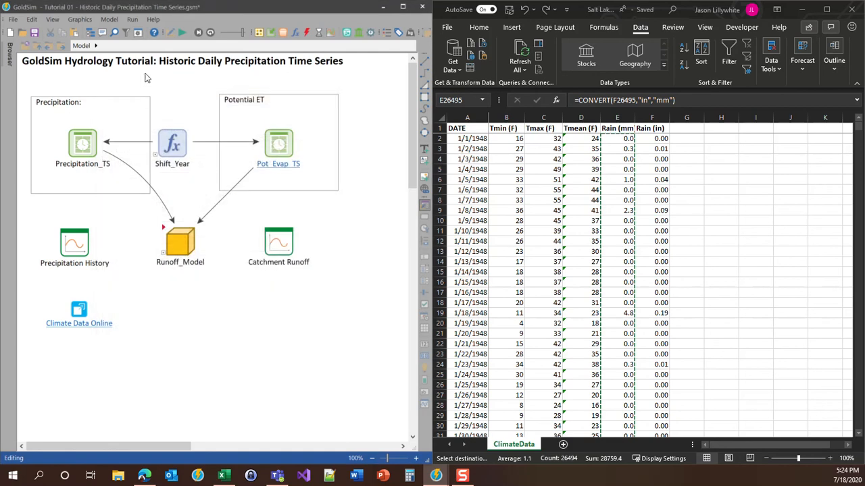
left_click(184, 32)
left_click(219, 270)
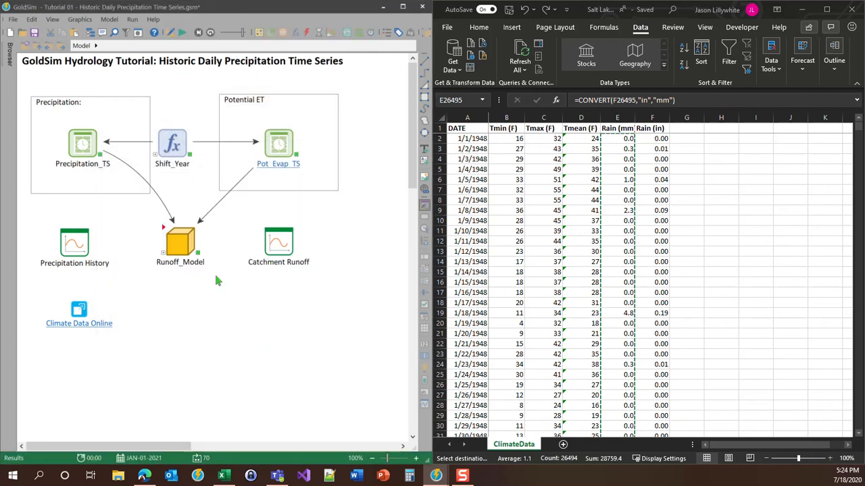
- Open the Precipitation History result for realization 1 and show it as a table
double_click(68, 245)
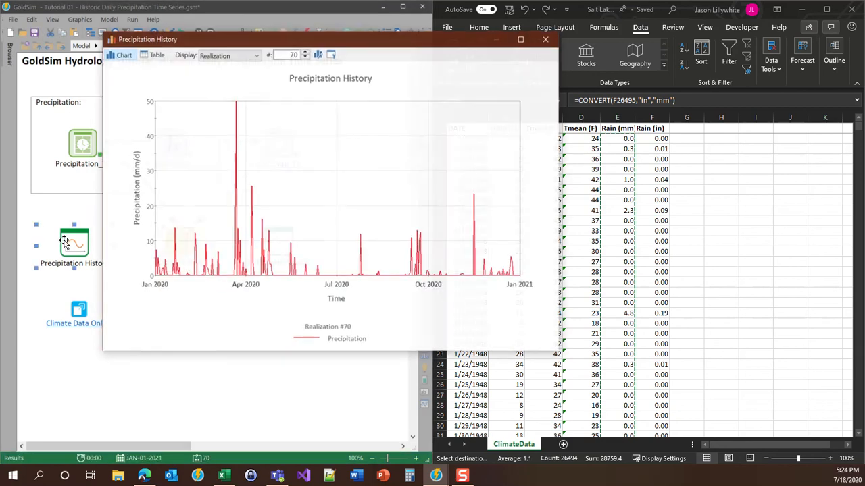
double_click(296, 55)
type("1")
key("Return")
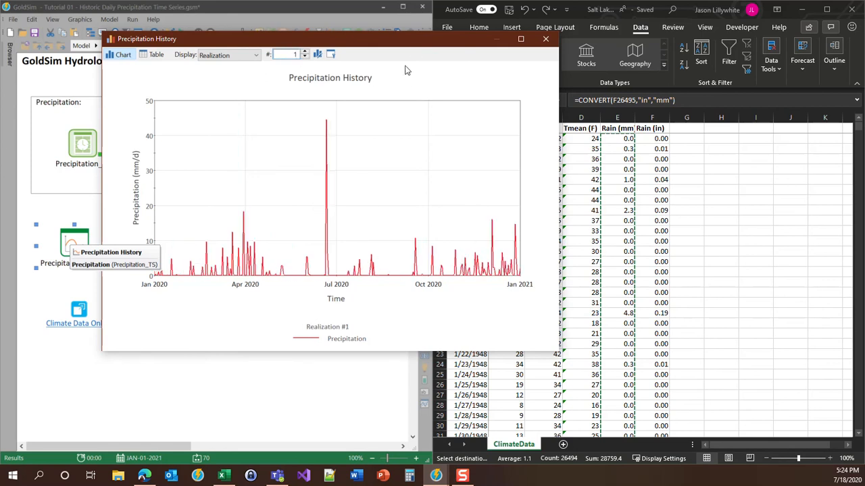
left_click_drag(414, 41, 369, 39)
left_click(89, 64)
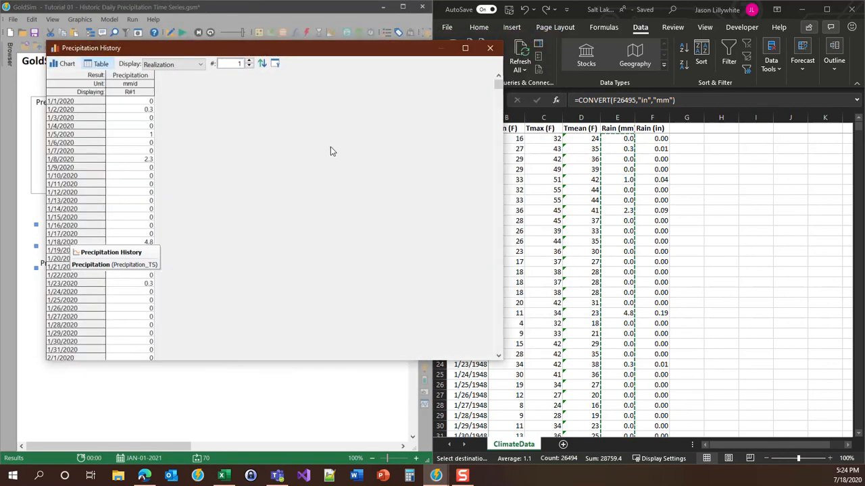
- Compare the early January precipitation of realization 1 with the January 1948 Rain (mm) values in the Excel ClimateData sheet
left_click_drag(114, 102, 122, 218)
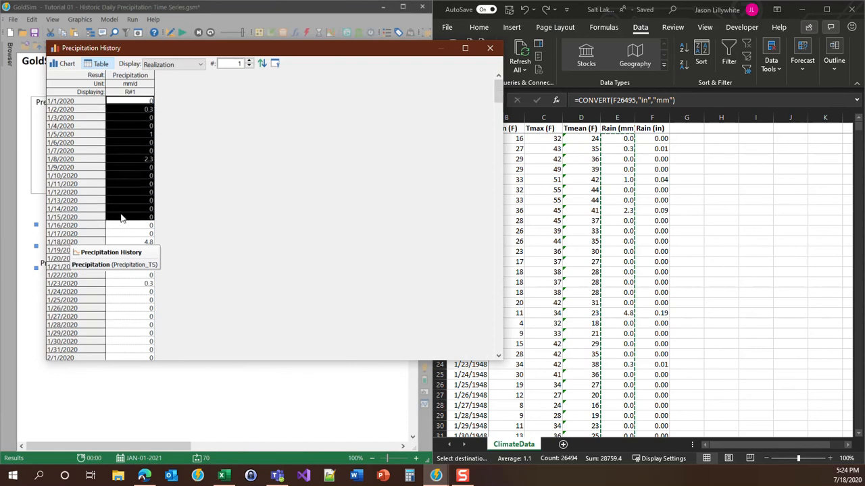
left_click(623, 147)
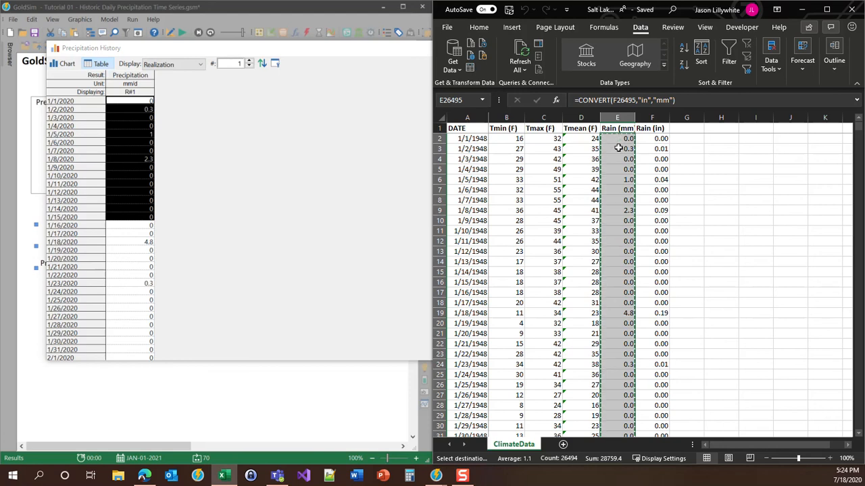
left_click(616, 180)
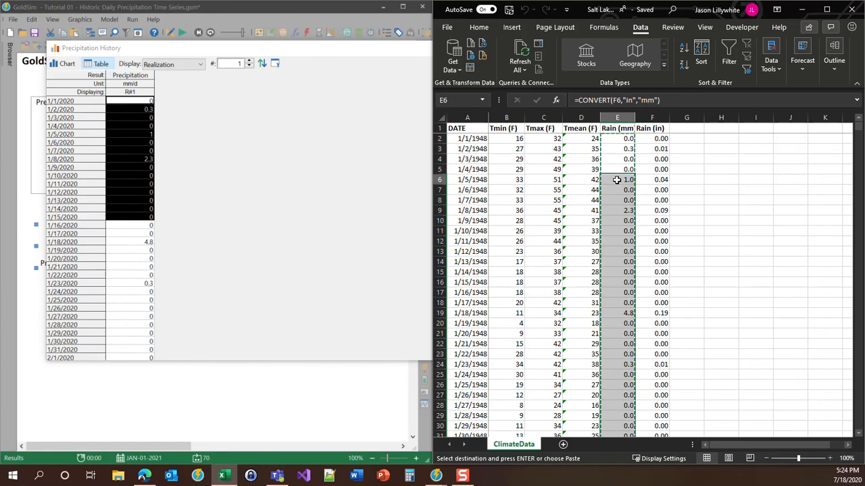
left_click(616, 206)
left_click(128, 159)
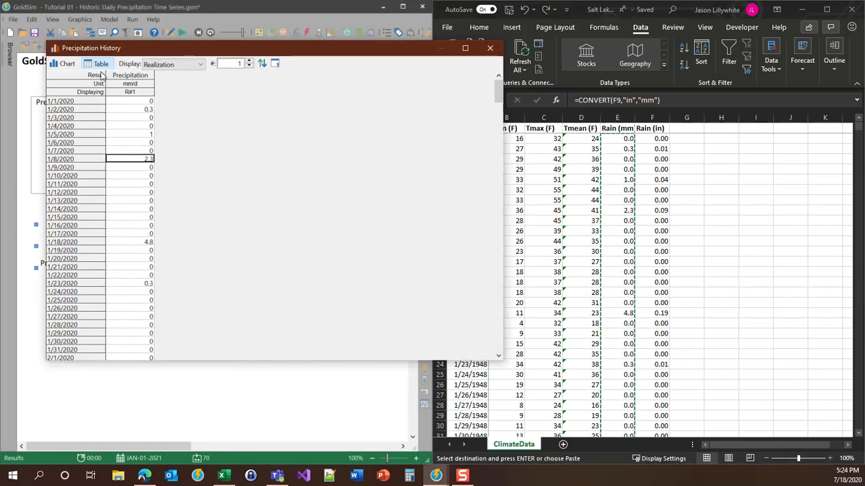
- Examine the daily precipitation table for realization 2, and step through the realizations up to 6
left_click(249, 62)
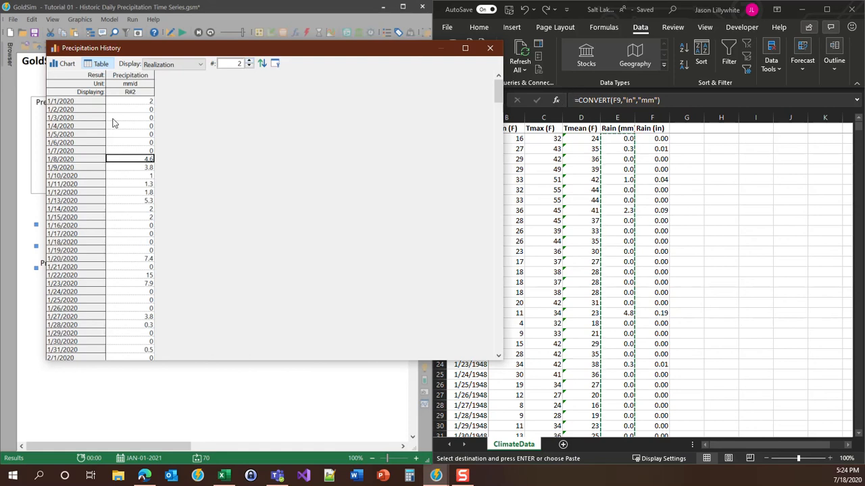
left_click_drag(67, 101, 66, 217)
left_click(75, 126)
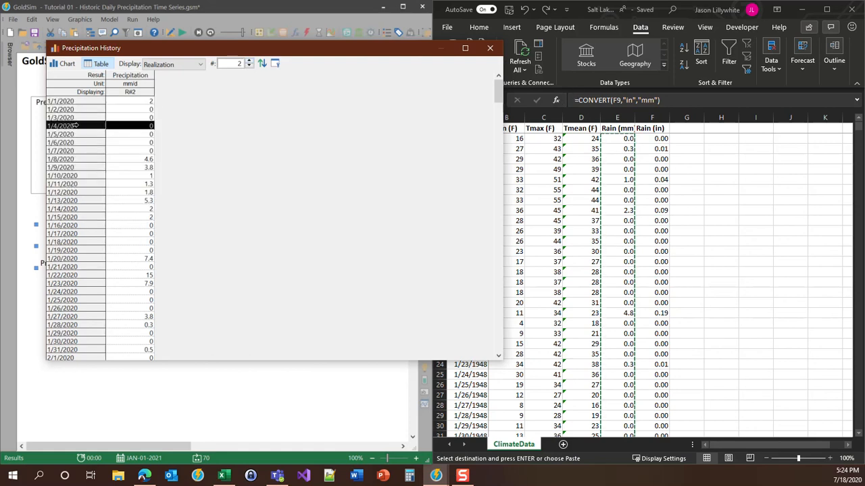
left_click(72, 300)
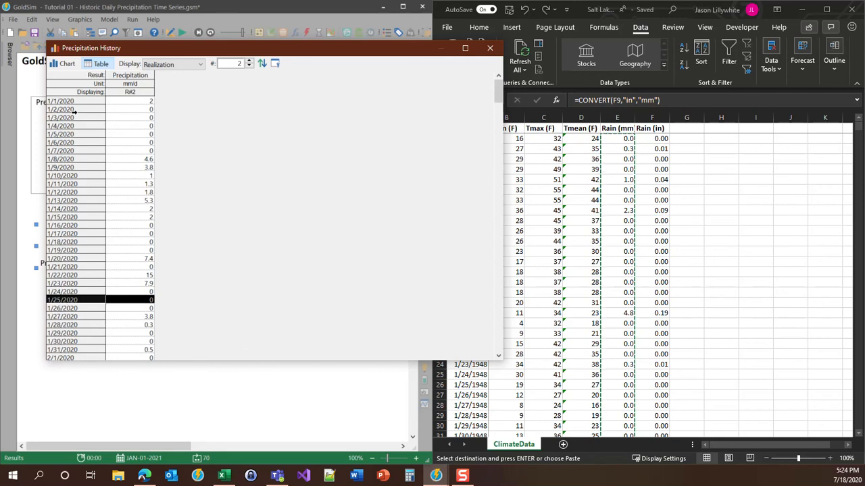
left_click(249, 62)
left_click(249, 62)
left_click(248, 62)
left_click(249, 61)
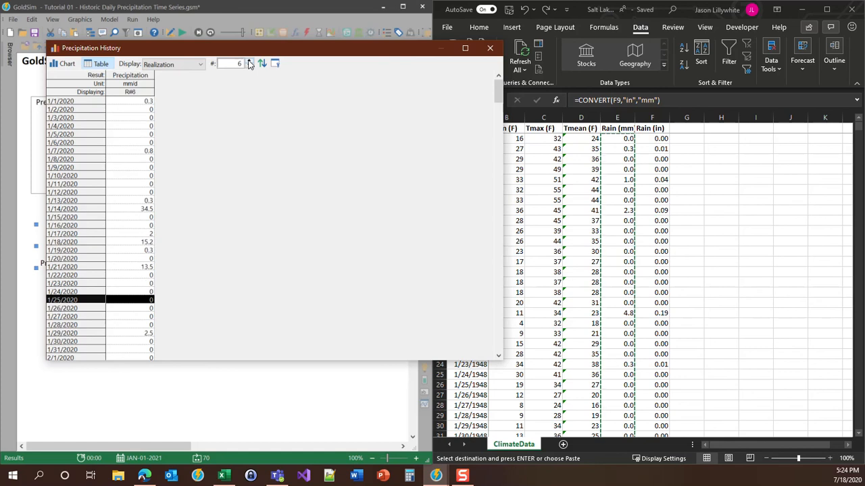
- Switch to the Excel ClimateData sheet and find the Rain (mm) value for 1/1/1949
left_click(614, 212)
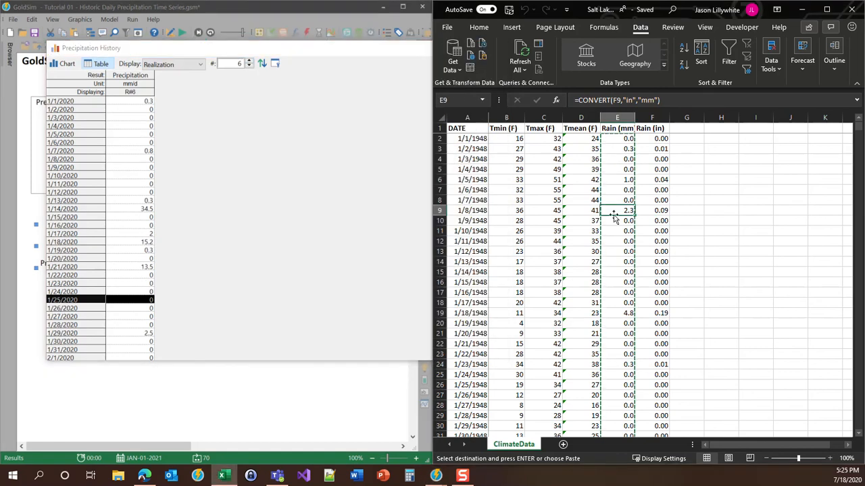
left_click(478, 188)
left_click(473, 138)
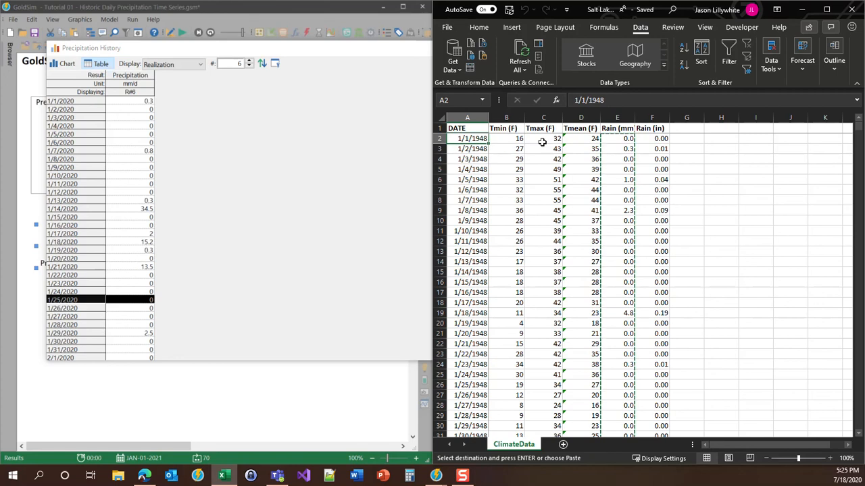
scroll(498, 169, "down", 20)
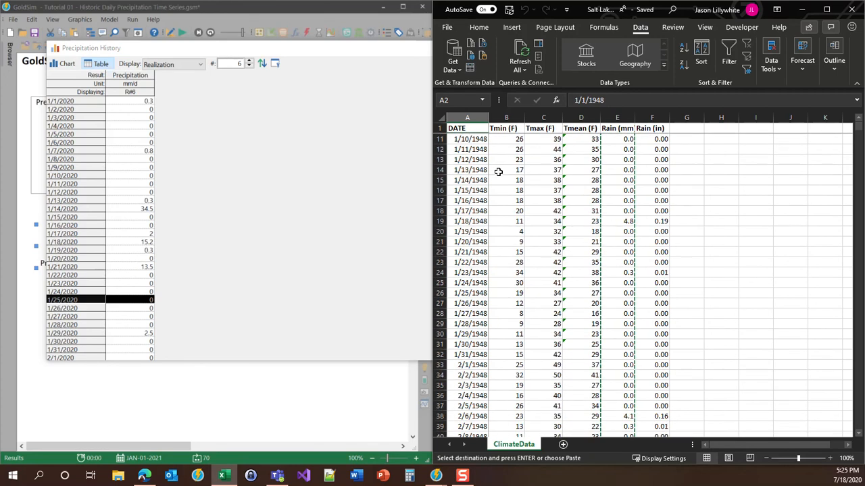
scroll(516, 241, "down", 20)
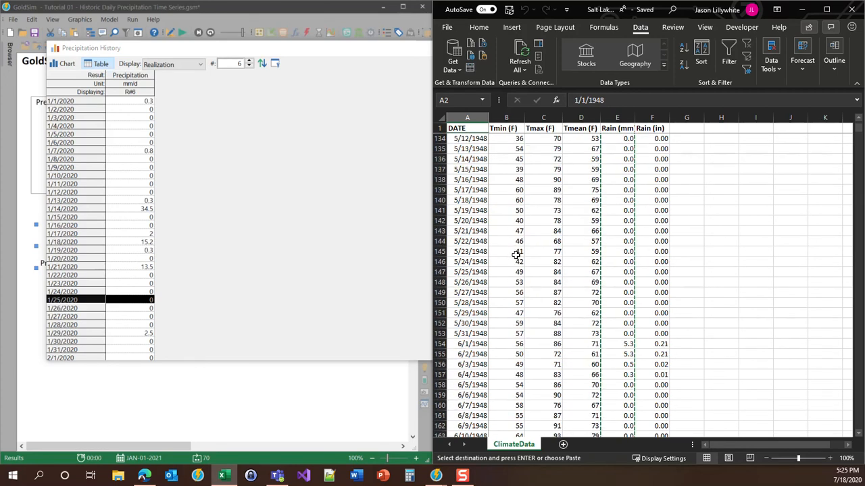
scroll(515, 260, "down", 20)
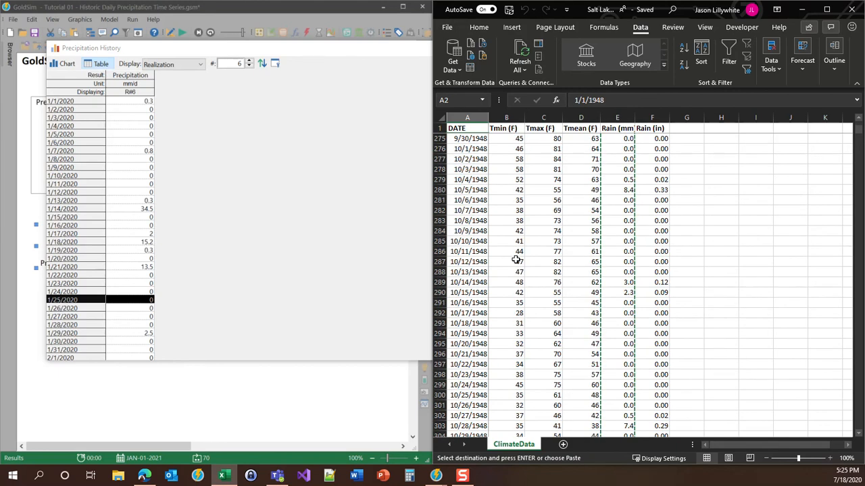
scroll(513, 248, "down", 17)
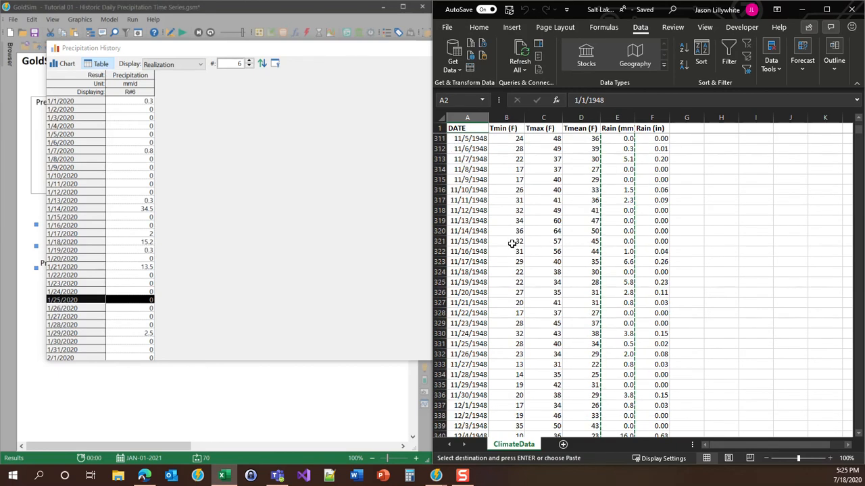
scroll(512, 246, "down", 1)
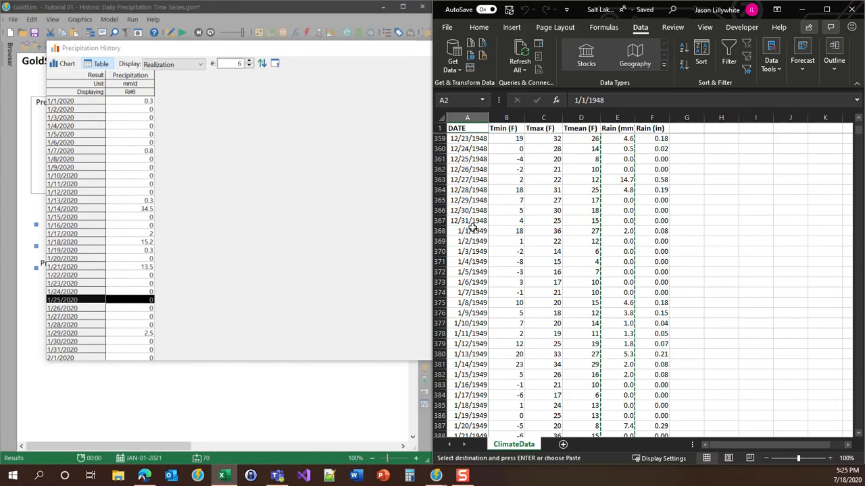
left_click_drag(471, 232, 659, 233)
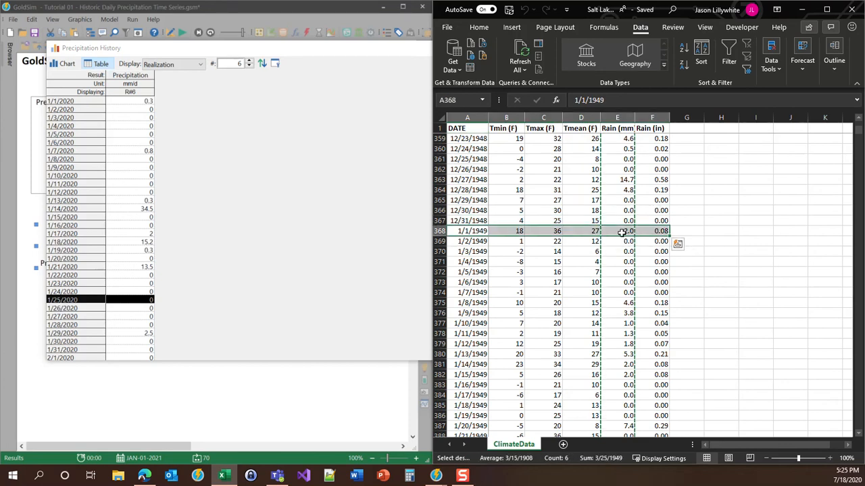
left_click(618, 231)
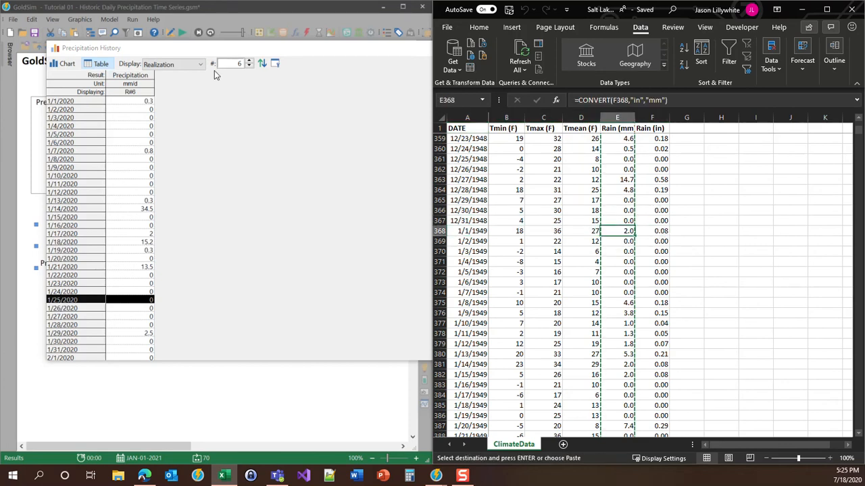
- Go back to realization 2 in the Precipitation History table, check its January values against the 1949 data, and close the result
left_click(249, 66)
left_click(250, 66)
left_click(250, 66)
left_click(250, 66)
left_click(140, 101)
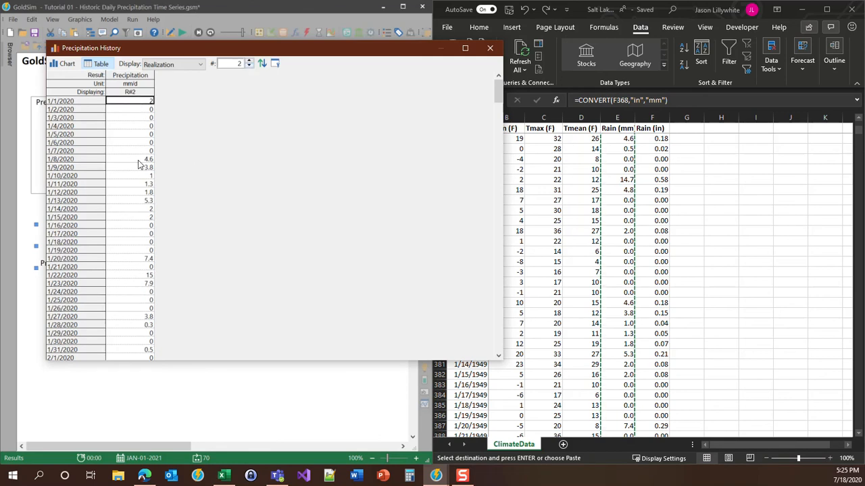
left_click(140, 168)
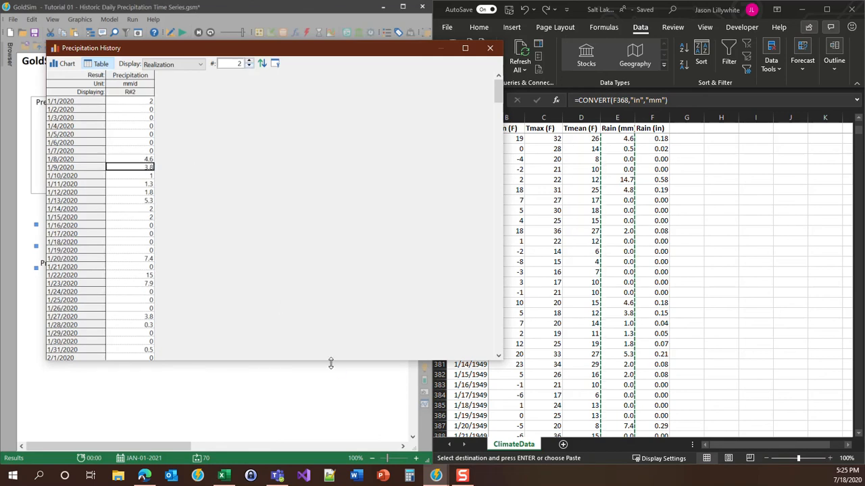
left_click(490, 48)
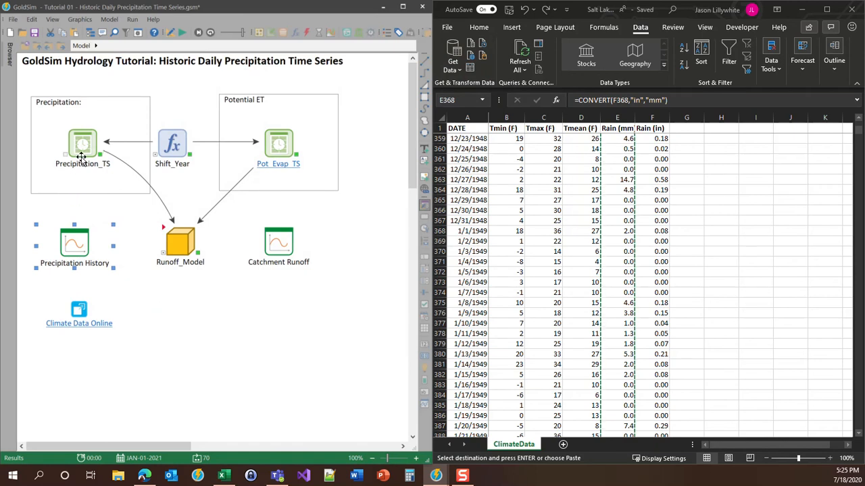
- Move the Precipitation History element slightly to the right so it lines up beneath Precipitation_TS
mouse_move(82, 157)
left_click_drag(73, 238, 81, 238)
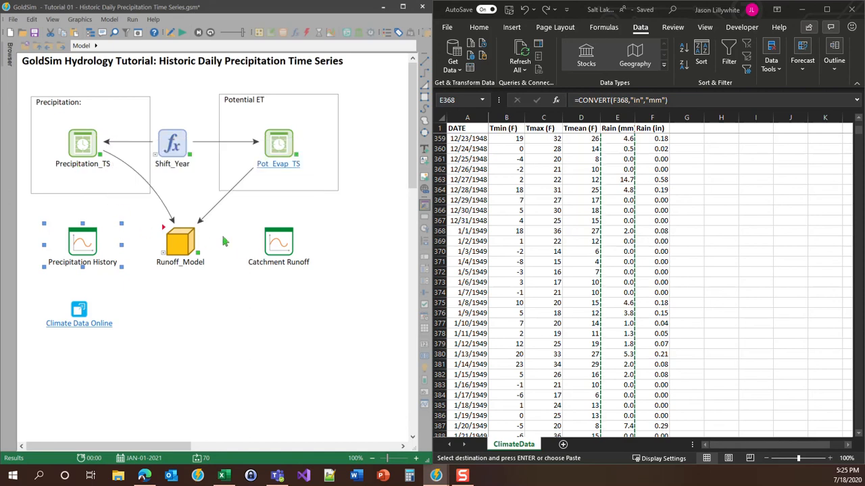
mouse_move(168, 152)
mouse_move(166, 129)
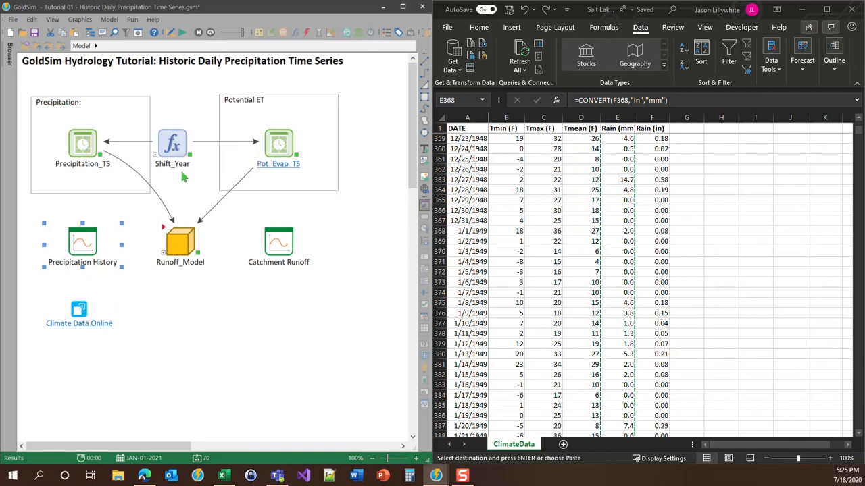